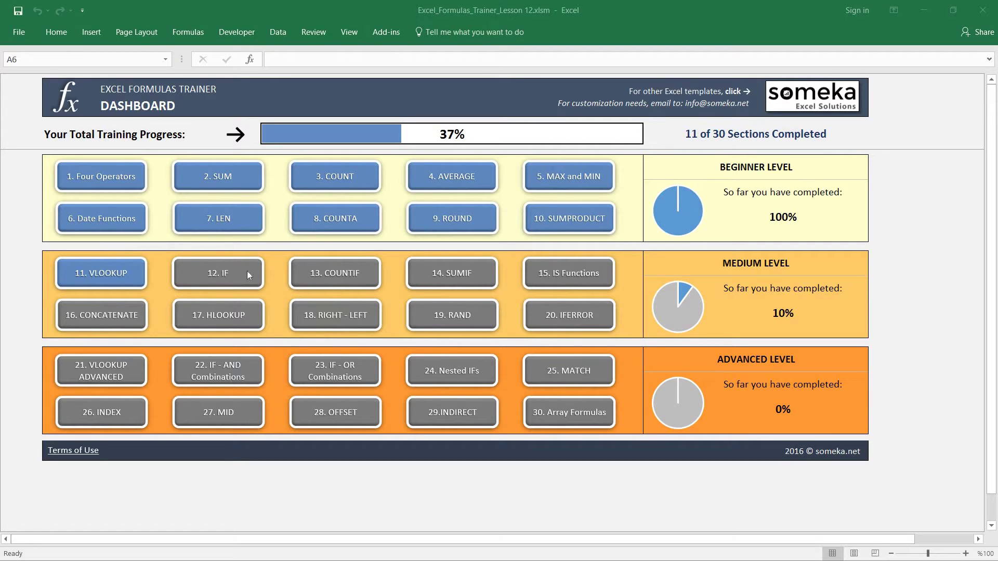
- Open the '12. IF' lesson from the Dashboard sheet
{"action": "left_click", "coordinate": [216, 267]}
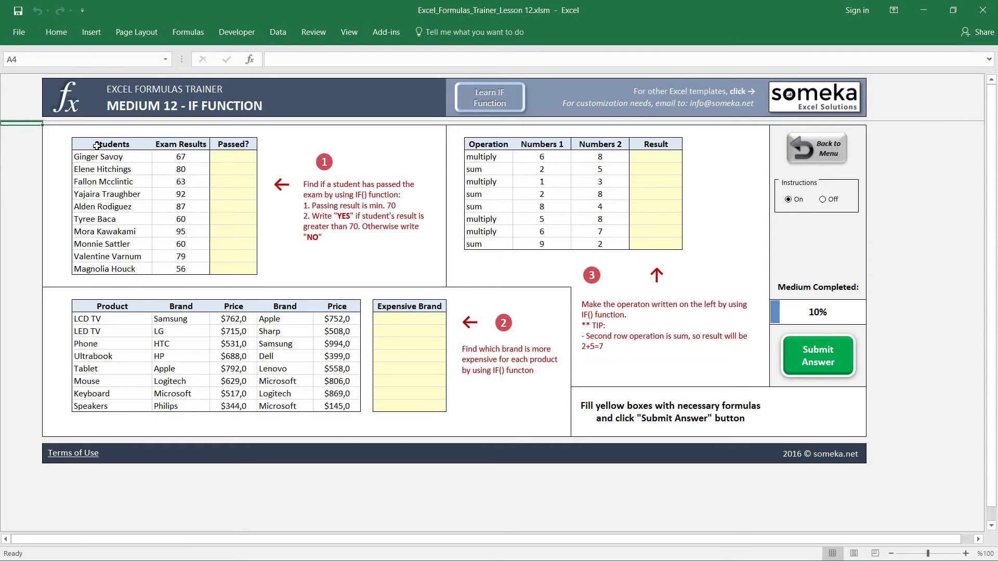
{"action": "left_click_drag", "start_coordinate": [96, 146], "coordinate": [127, 147]}
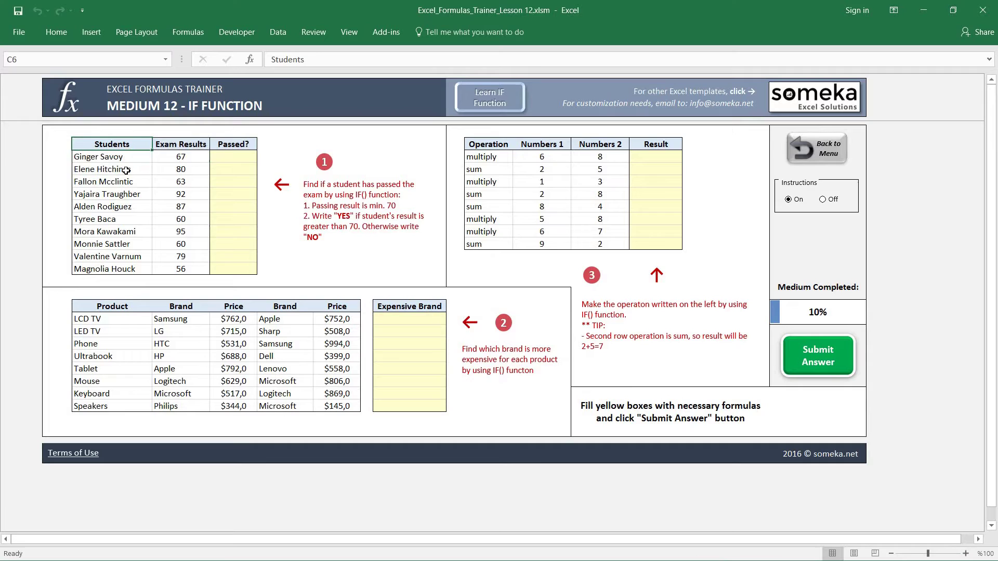
{"action": "left_click", "coordinate": [126, 170]}
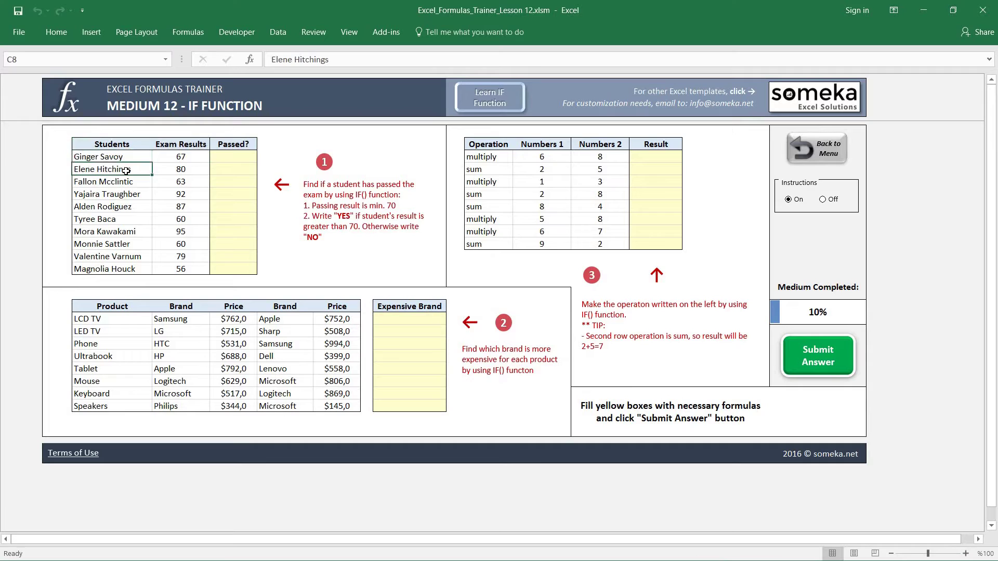
{"action": "left_click", "coordinate": [188, 172]}
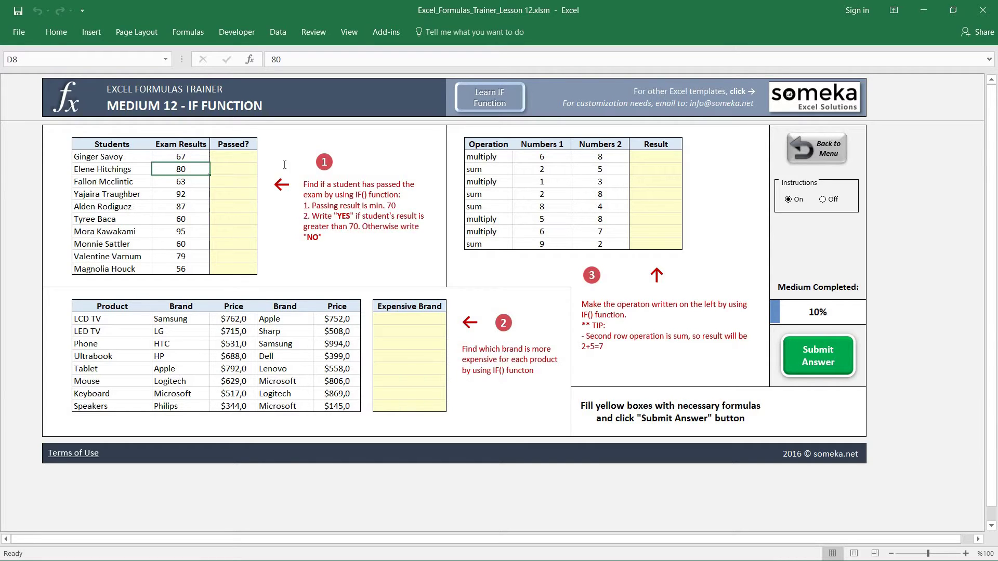
{"action": "left_click", "coordinate": [231, 156]}
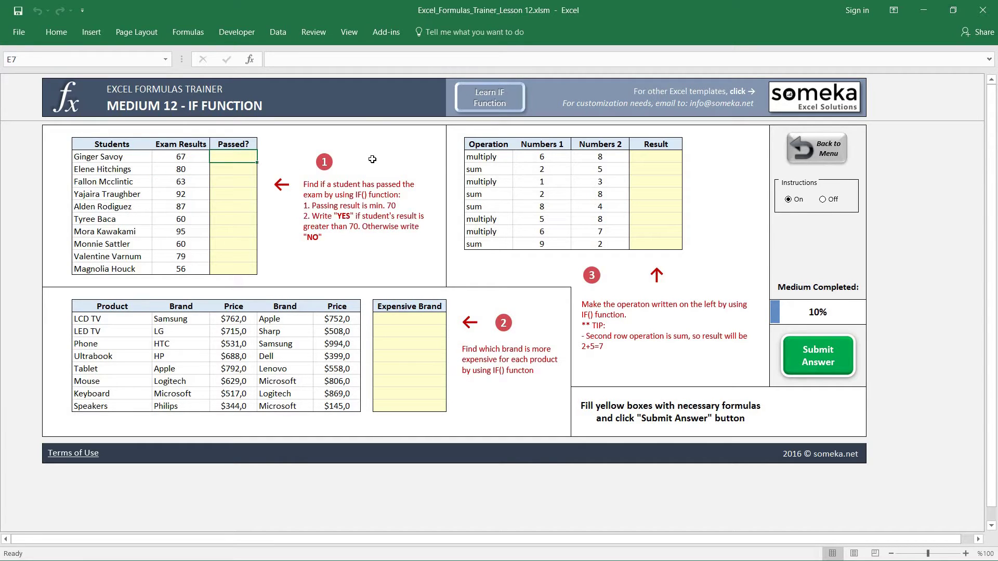
- Enter =IF(D7>70;"YES";"NO") in E7 so the score of 67 shows NO
{"action": "type", "text": "="}
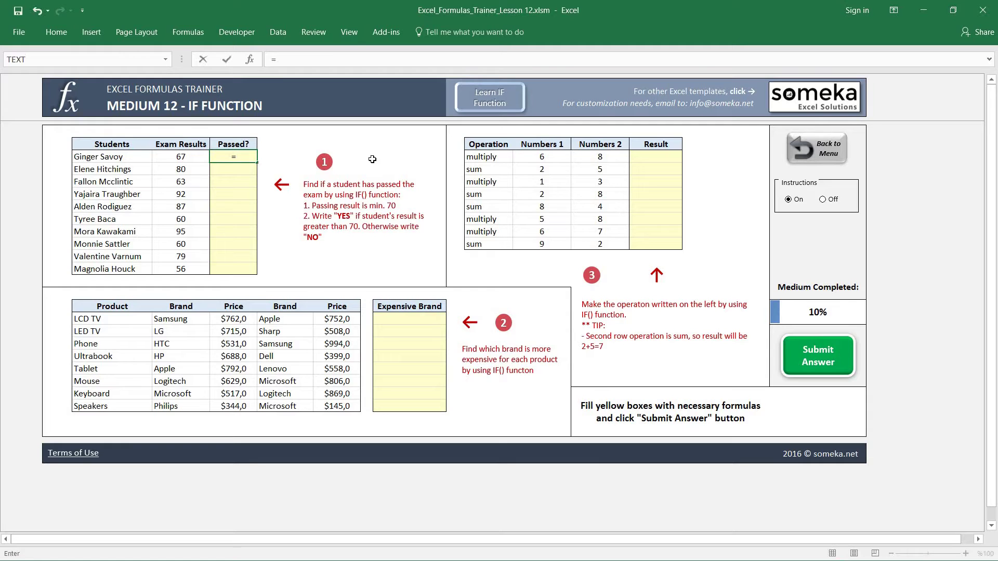
{"action": "type", "text": "IF("}
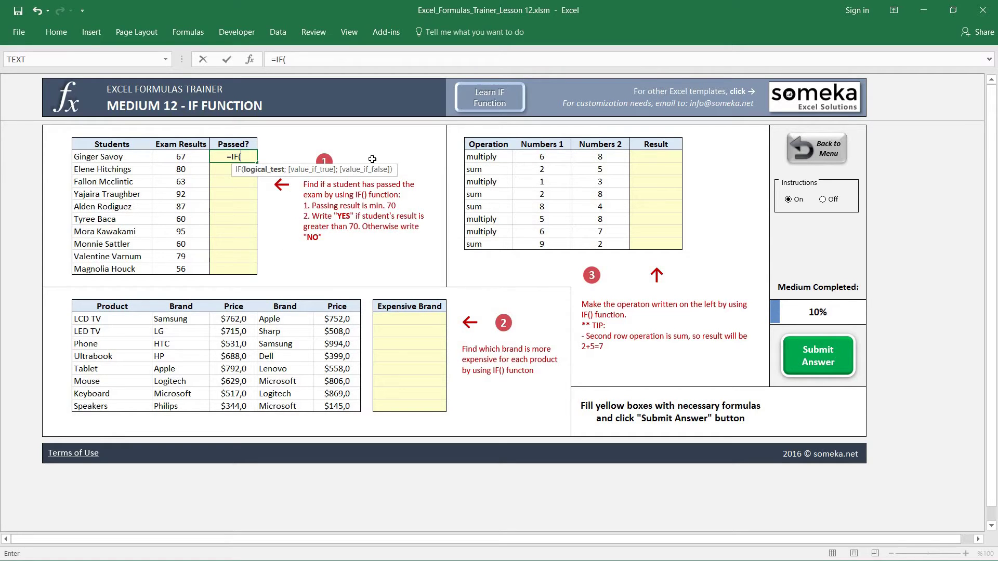
{"action": "left_click", "coordinate": [188, 157]}
{"action": "type", "text": ">"}
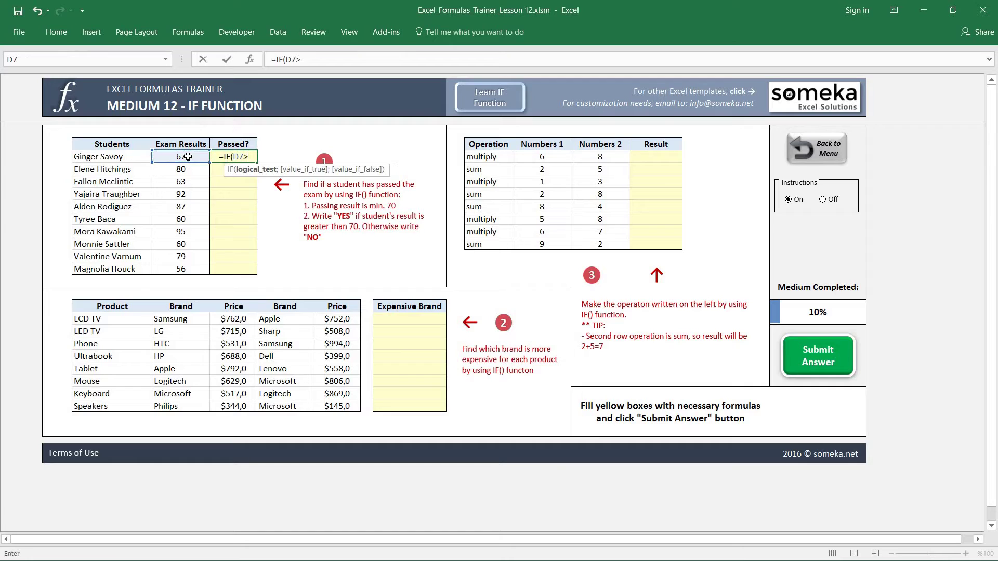
{"action": "type", "text": "70"}
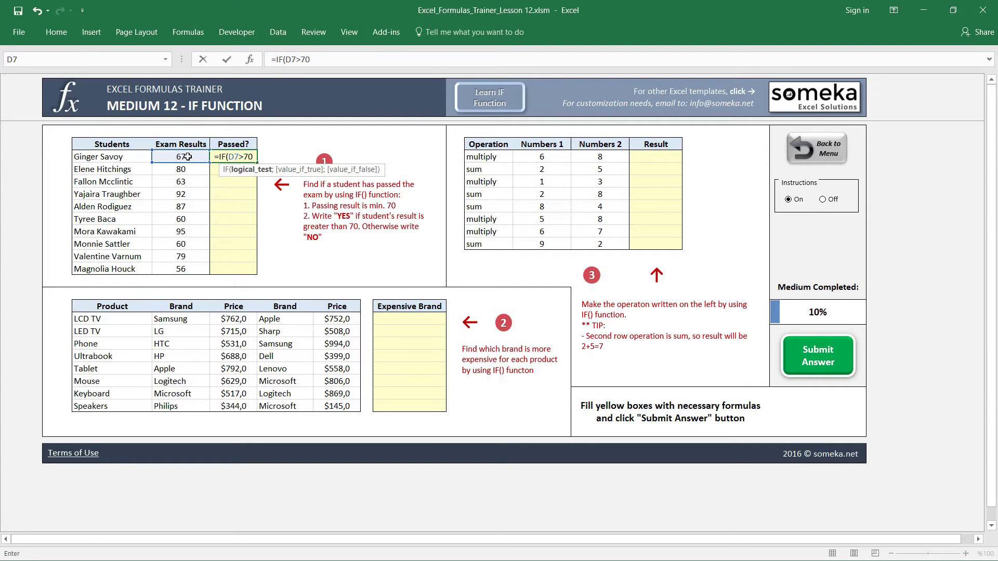
{"action": "type", "text": ";\""}
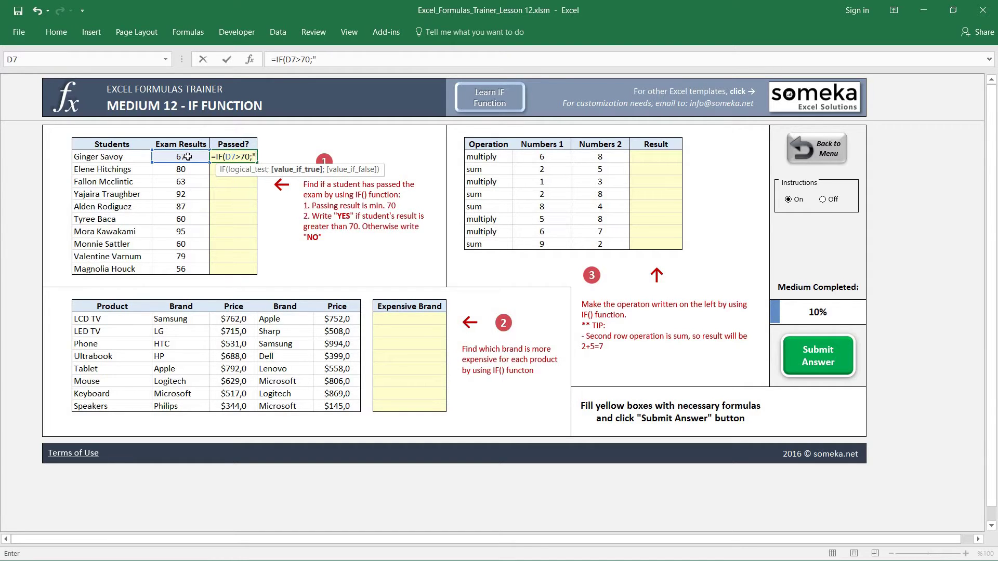
{"action": "type", "text": "YES"}
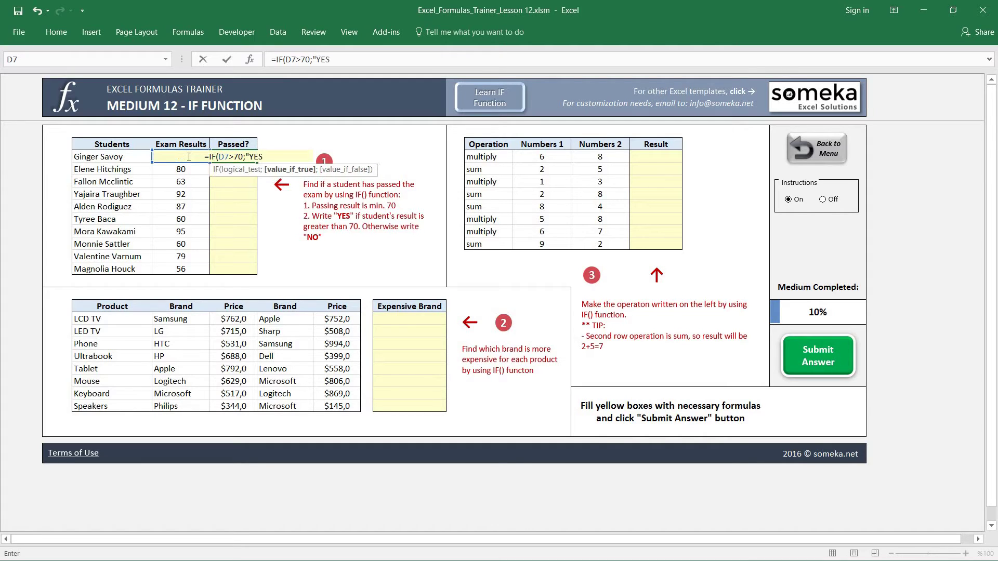
{"action": "type", "text": "\""}
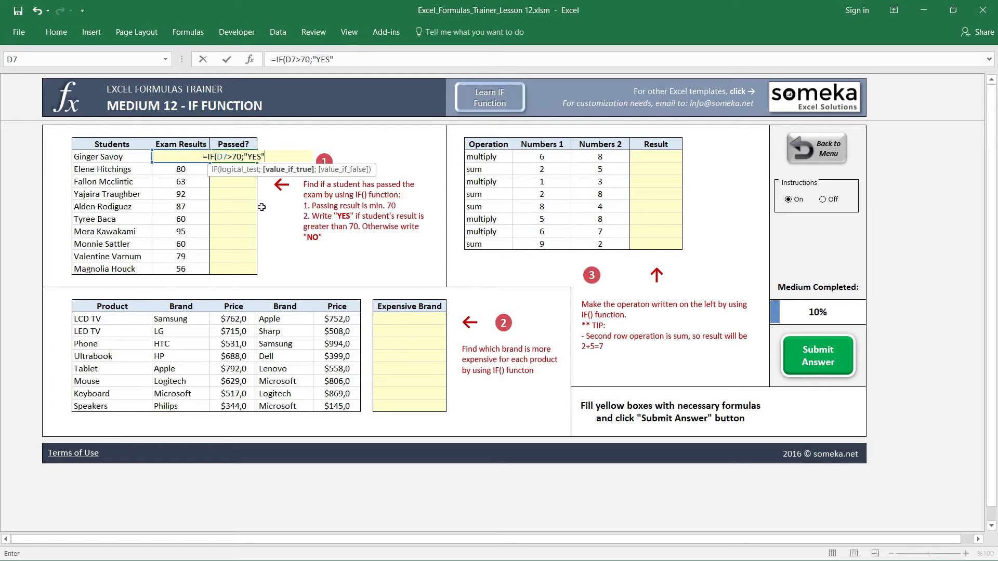
{"action": "type", "text": ";"}
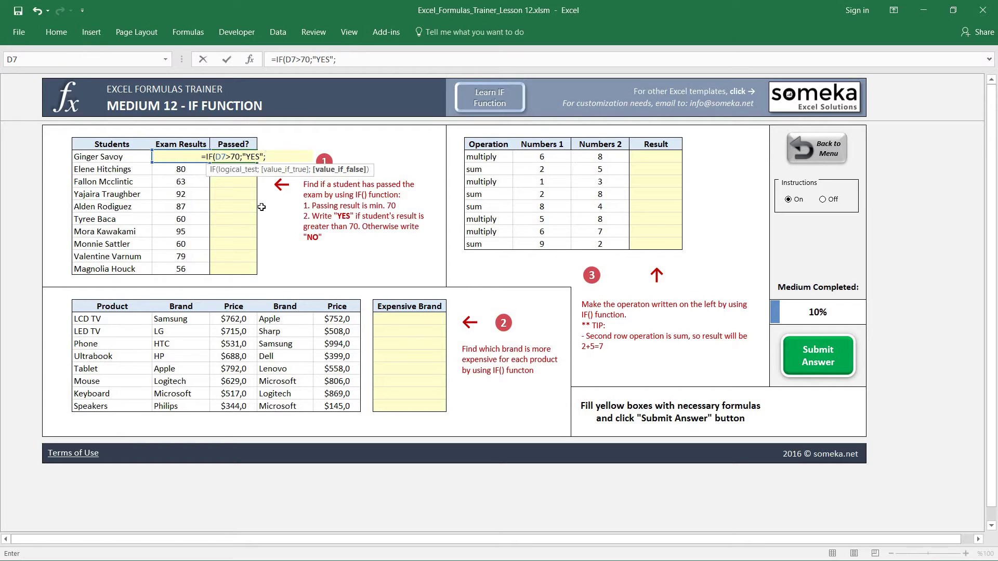
{"action": "type", "text": "\"NO\""}
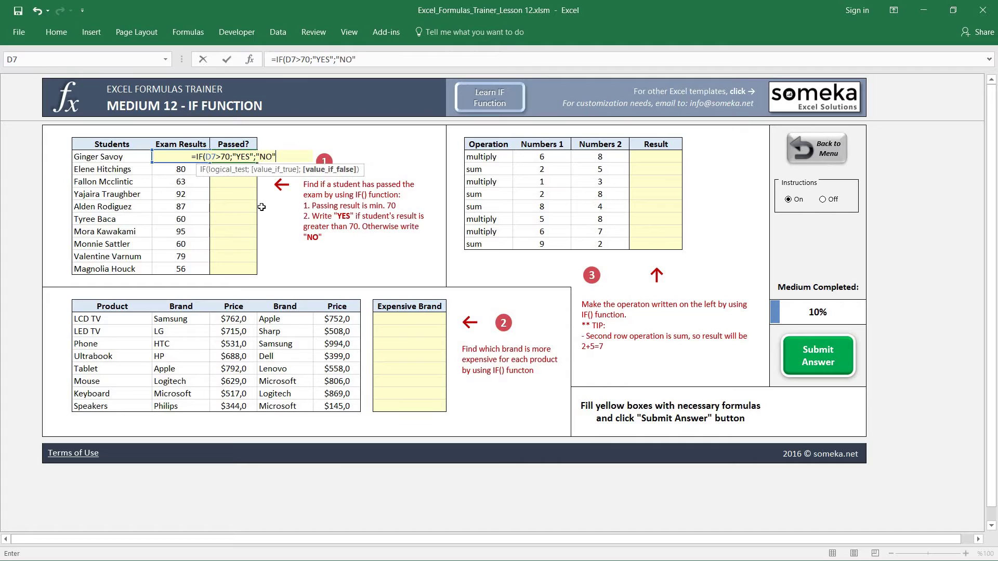
{"action": "type", "text": ")"}
{"action": "key", "text": "ctrl+Return"}
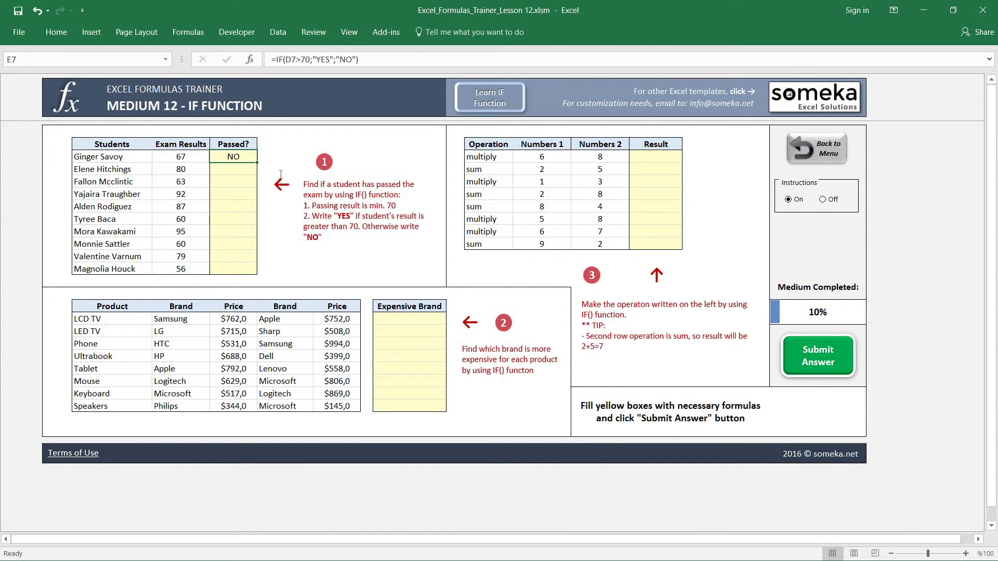
- Copy the E7 IF formula down through E16 so every student shows YES or NO
{"action": "key", "text": "ctrl+c"}
{"action": "key", "text": "shift+Down"}
{"action": "key", "text": "shift+Down"}
{"action": "key", "text": "shift+Down"}
{"action": "key", "text": "shift+Down"}
{"action": "key", "text": "shift+Down"}
{"action": "key", "text": "shift+Down"}
{"action": "key", "text": "shift+Down"}
{"action": "key", "text": "shift+Down"}
{"action": "key", "text": "shift+Down"}
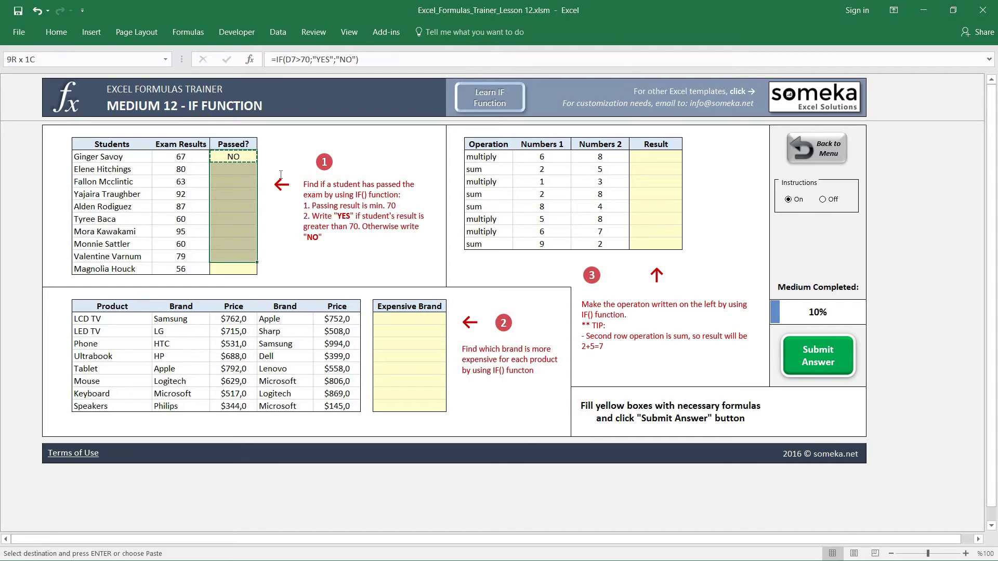
{"action": "key", "text": "Return"}
{"action": "key", "text": "Down"}
{"action": "key", "text": "Down"}
{"action": "key", "text": "Down"}
{"action": "key", "text": "Down"}
{"action": "key", "text": "Down"}
{"action": "key", "text": "Down"}
{"action": "key", "text": "Down"}
{"action": "key", "text": "Down"}
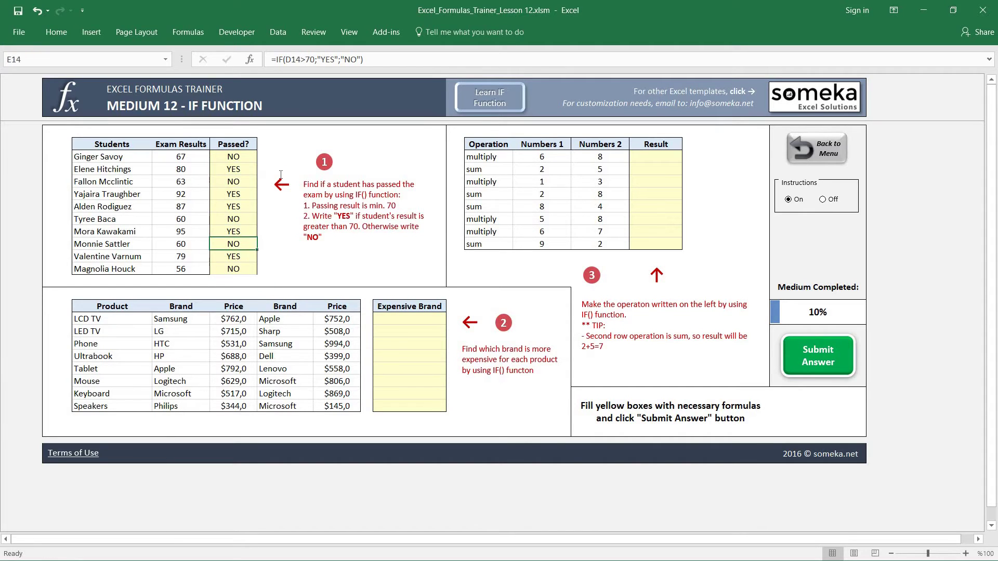
{"action": "key", "text": "Up"}
{"action": "key", "text": "Up"}
{"action": "key", "text": "Up"}
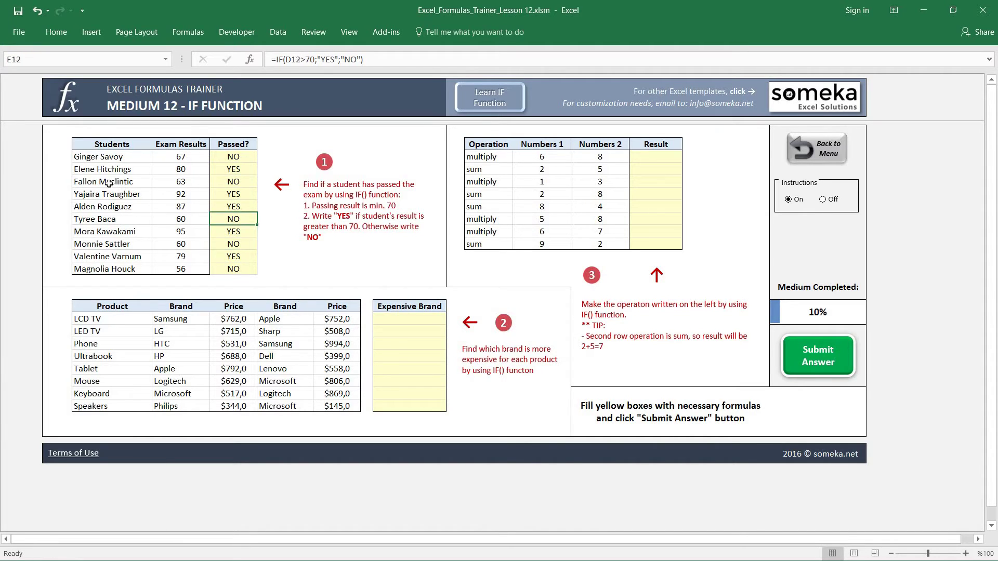
{"action": "left_click", "coordinate": [400, 318]}
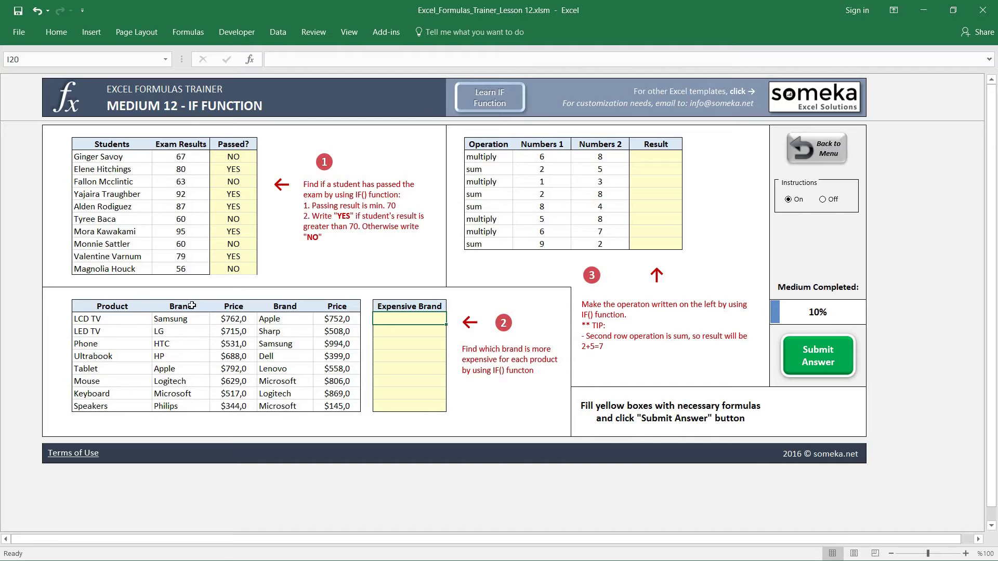
{"action": "left_click", "coordinate": [108, 319]}
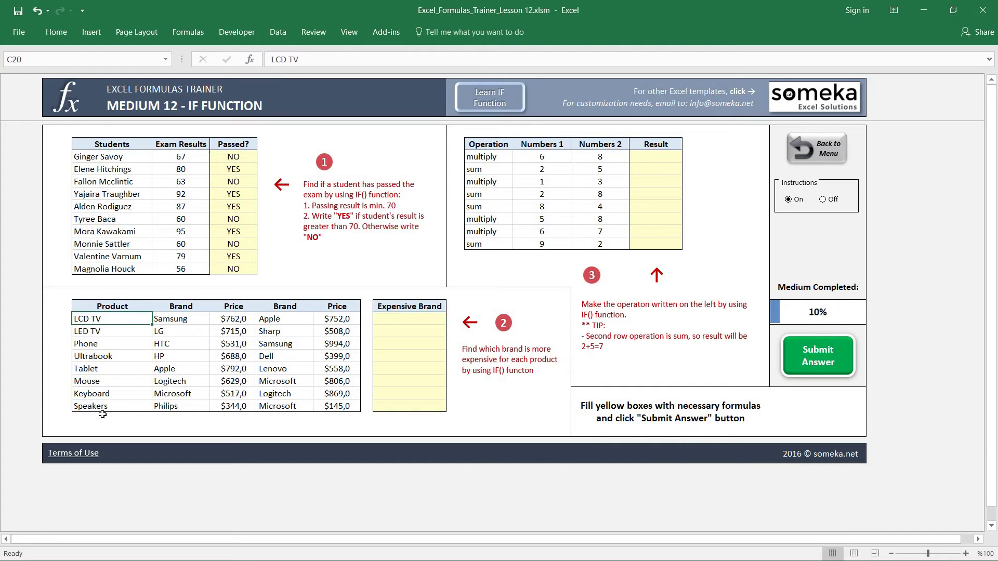
{"action": "left_click", "coordinate": [192, 319]}
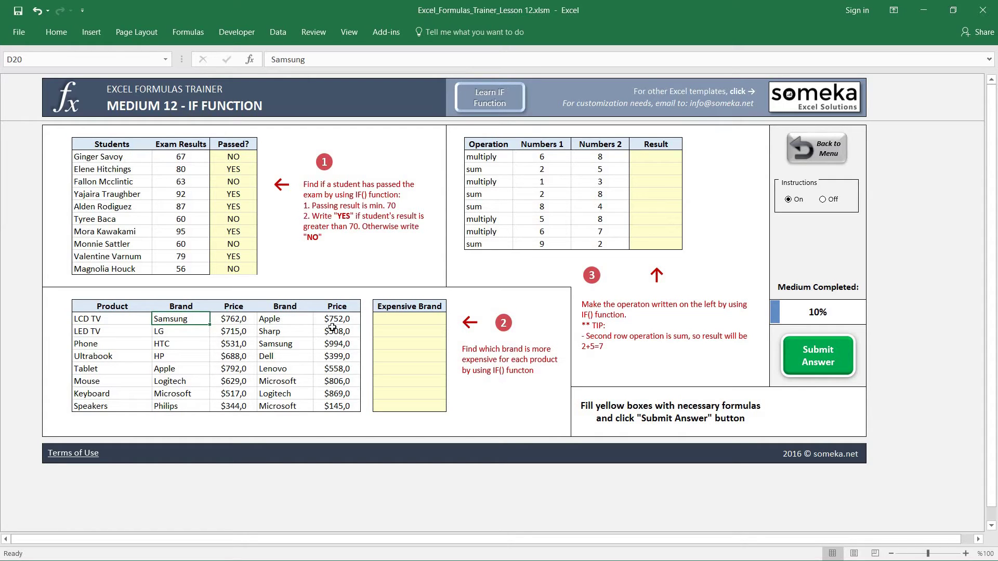
{"action": "left_click", "coordinate": [419, 319]}
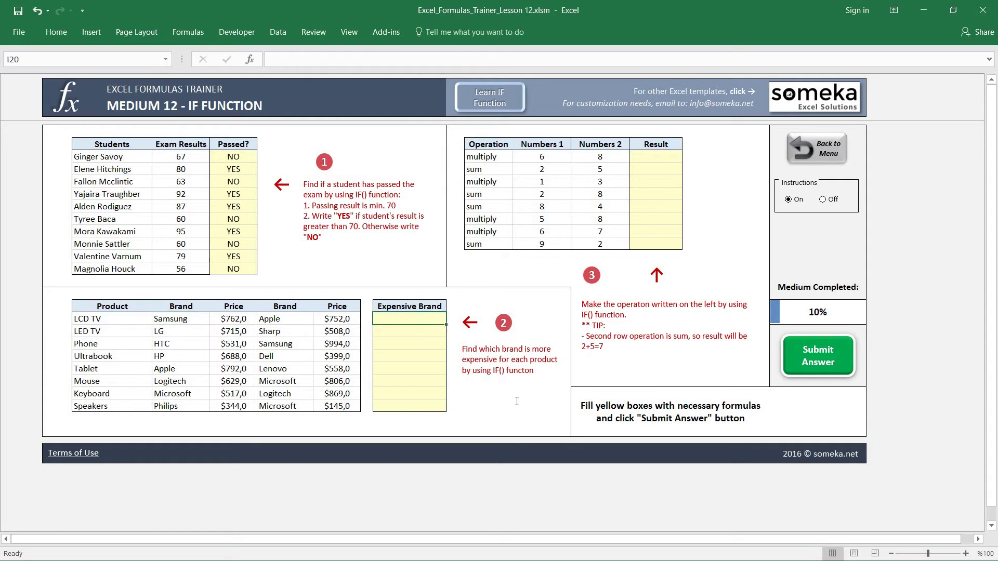
- Enter =IF(E20>G20;D20;F20) in I20 so the LCD TV row shows Samsung
{"action": "type", "text": "="}
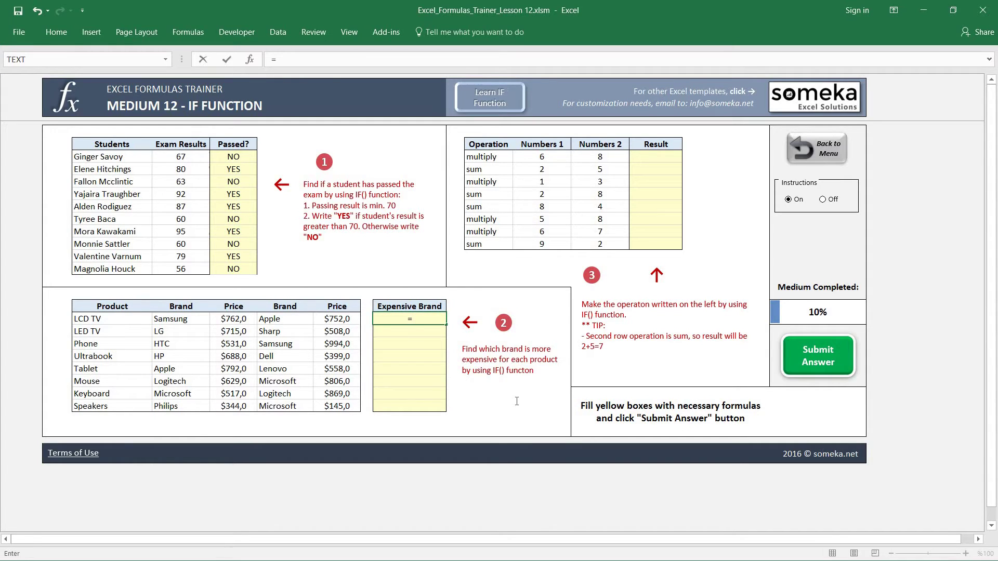
{"action": "type", "text": "IF("}
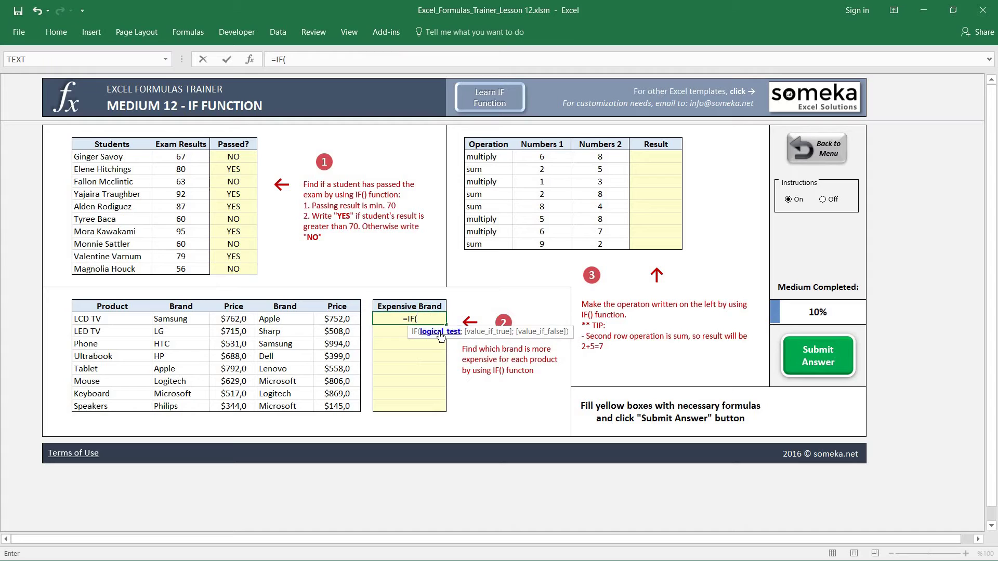
{"action": "left_click", "coordinate": [231, 318]}
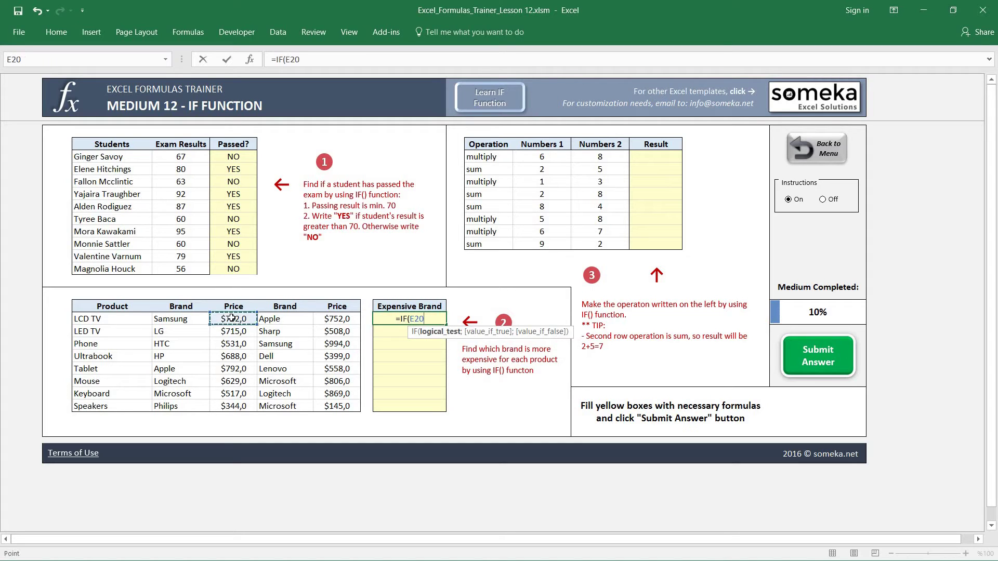
{"action": "type", "text": ">"}
{"action": "left_click", "coordinate": [336, 318]}
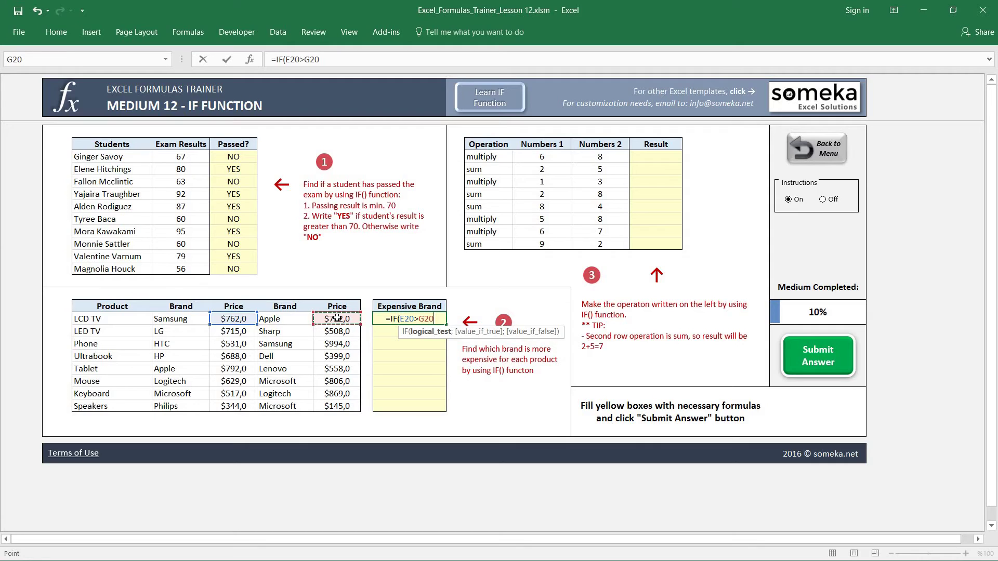
{"action": "type", "text": ";"}
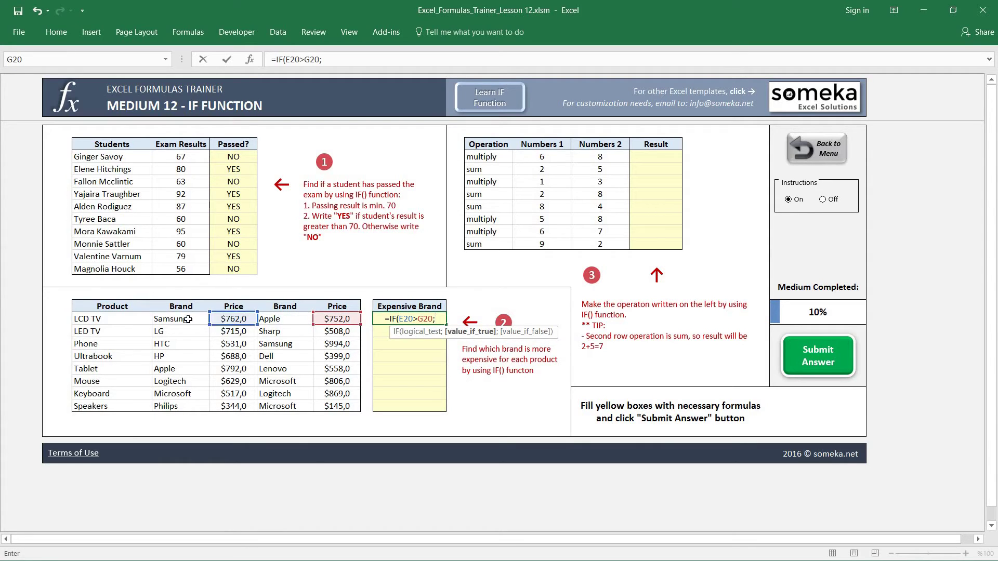
{"action": "left_click", "coordinate": [184, 319]}
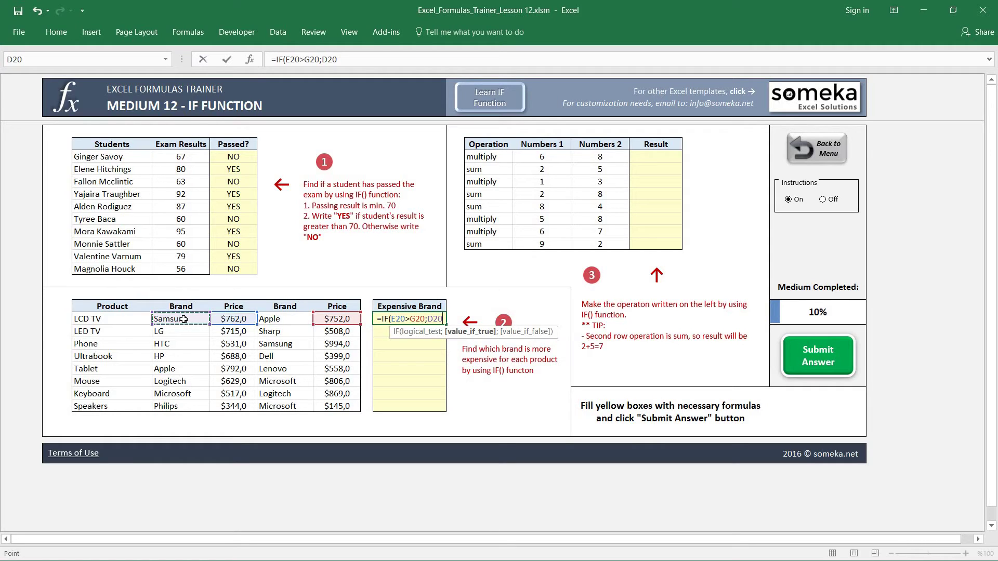
{"action": "type", "text": ";"}
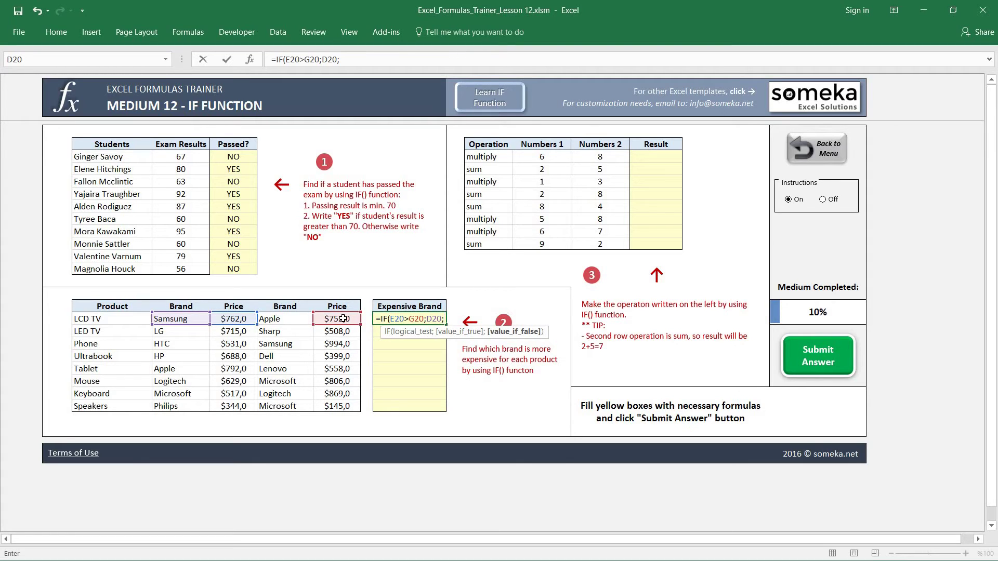
{"action": "left_click", "coordinate": [278, 318]}
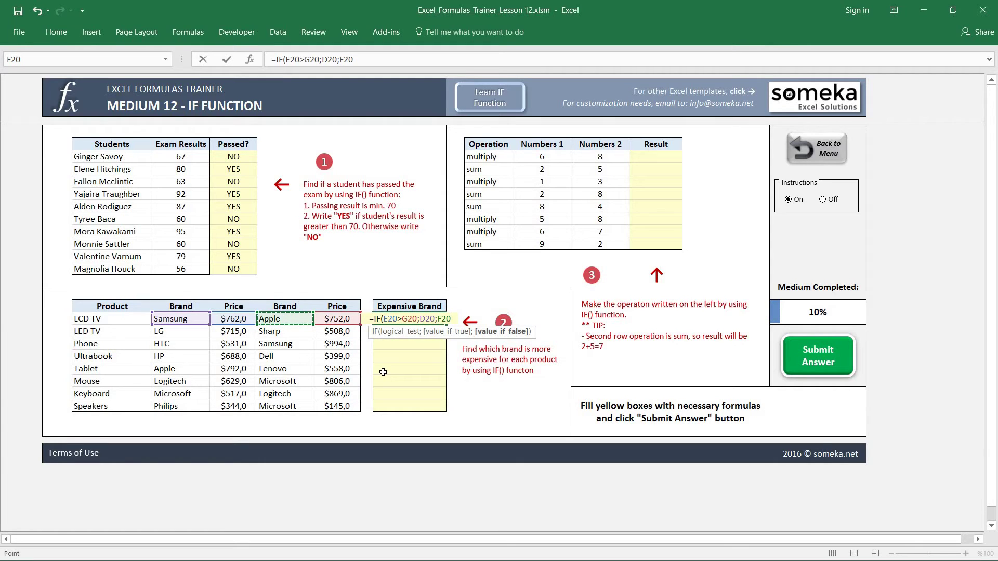
{"action": "type", "text": ")"}
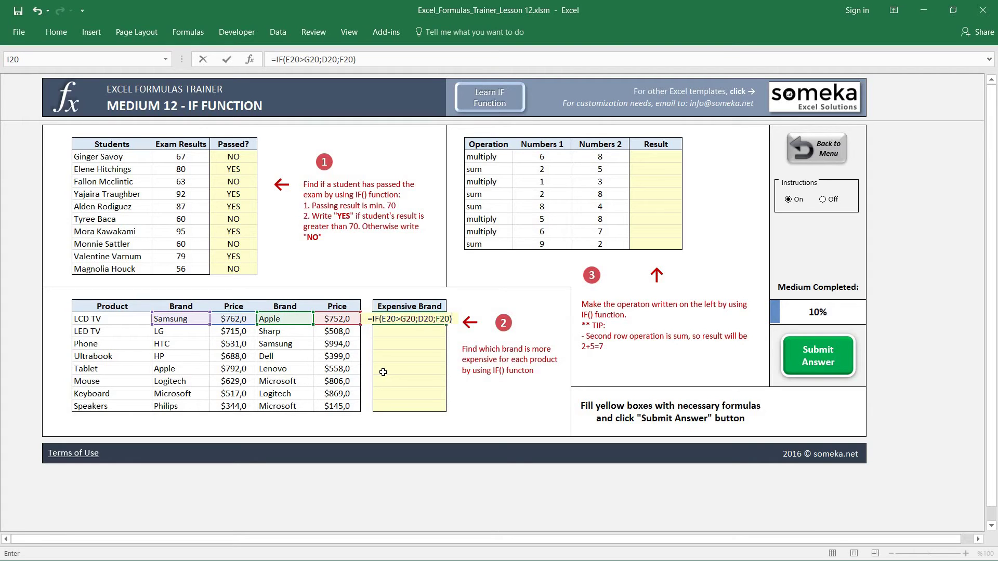
{"action": "key", "text": "ctrl+Return"}
- Paste the I20 formula as formulas only into I21:I27
{"action": "key", "text": "ctrl+c"}
{"action": "key", "text": "shift+Down"}
{"action": "key", "text": "shift+Down"}
{"action": "key", "text": "shift+Down"}
{"action": "key", "text": "shift+Down"}
{"action": "key", "text": "shift+Down"}
{"action": "key", "text": "shift+Down"}
{"action": "key", "text": "shift+Down"}
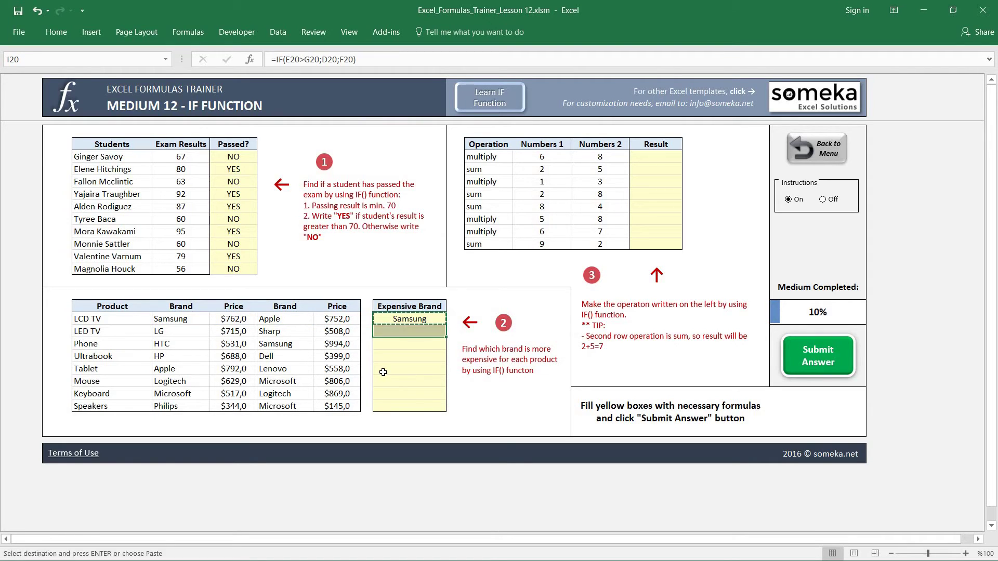
{"action": "key", "text": "ctrl+alt+v"}
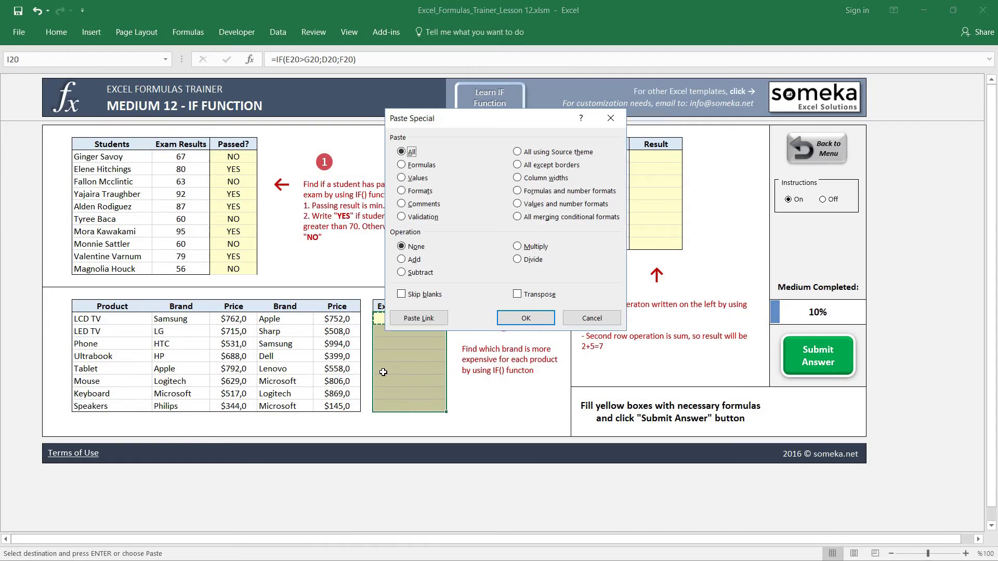
{"action": "key", "text": "f"}
{"action": "key", "text": "Return"}
{"action": "key", "text": "Down"}
{"action": "key", "text": "Down"}
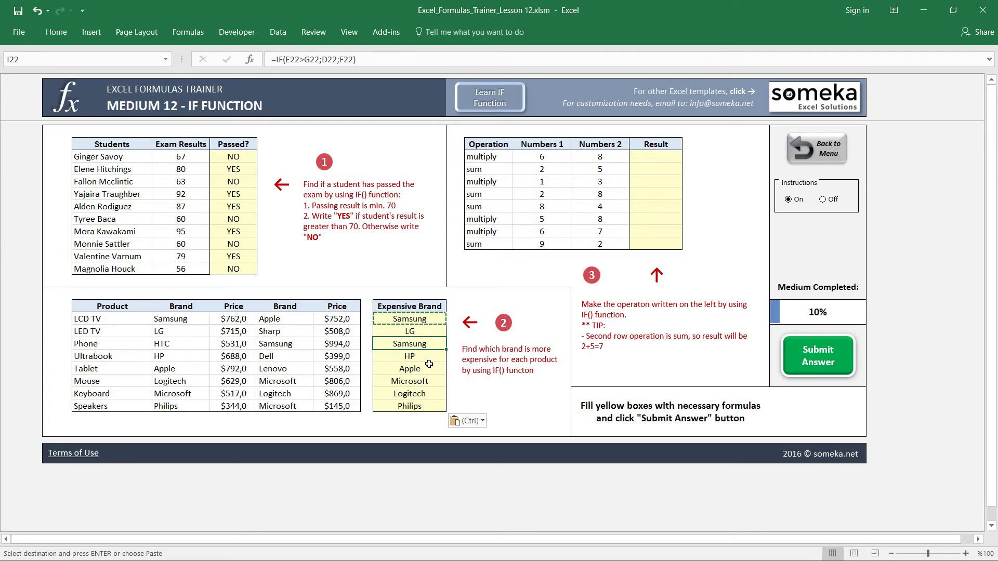
{"action": "key", "text": "Escape"}
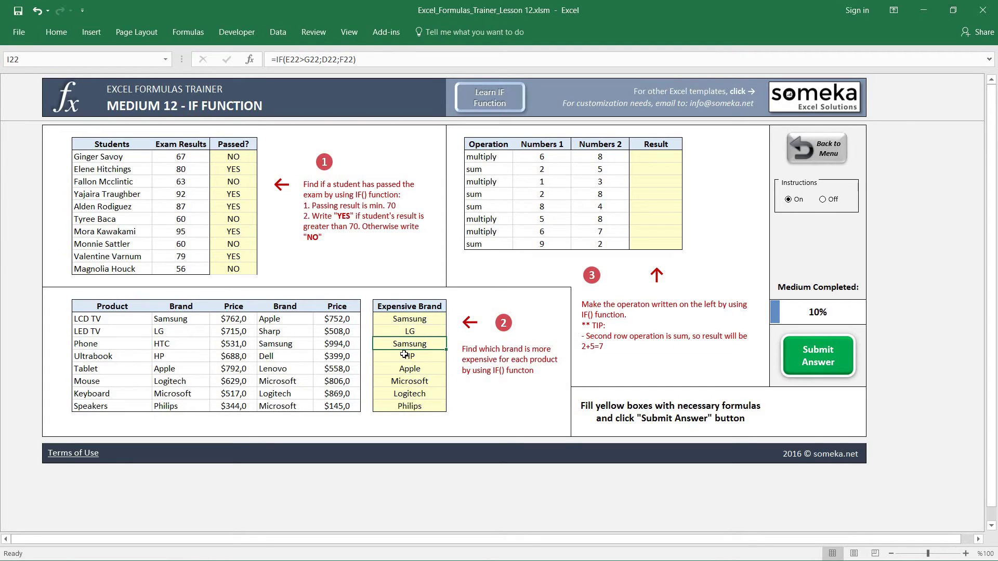
- Verify the Phone row's formula references its $531,0 and $994,0 prices correctly
{"action": "left_click", "coordinate": [418, 318]}
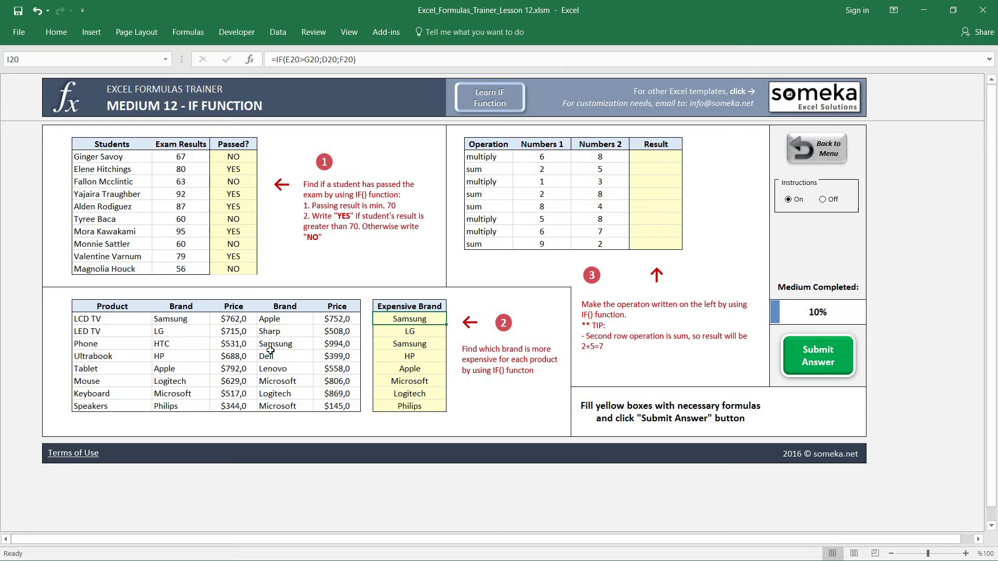
{"action": "left_click", "coordinate": [241, 343]}
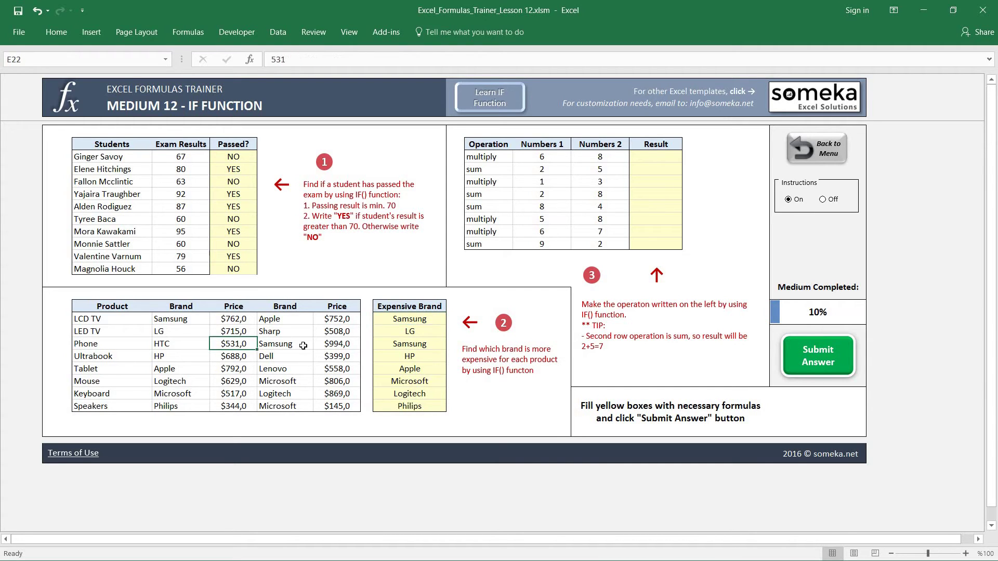
{"action": "left_click", "coordinate": [345, 344]}
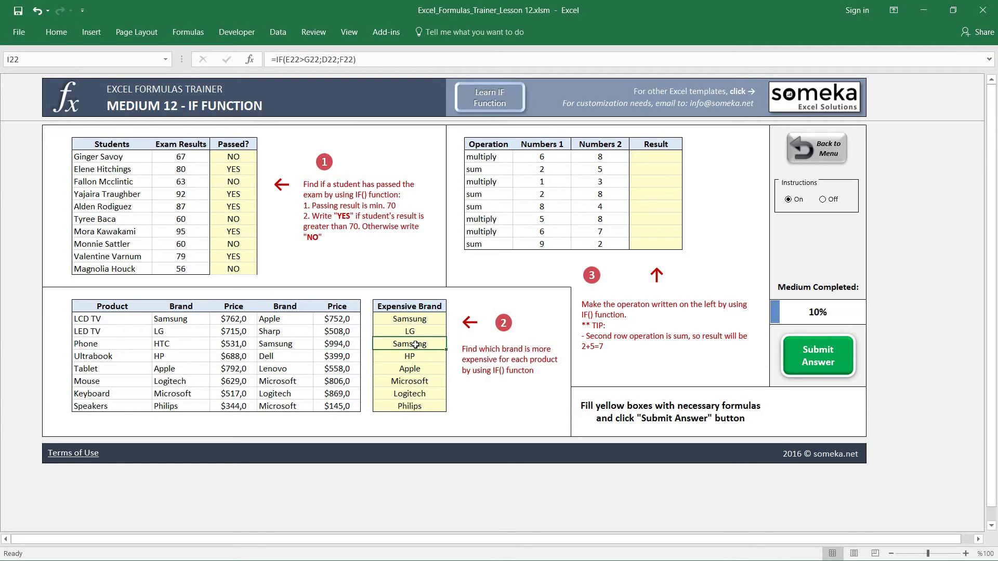
{"action": "double_click", "coordinate": [444, 345]}
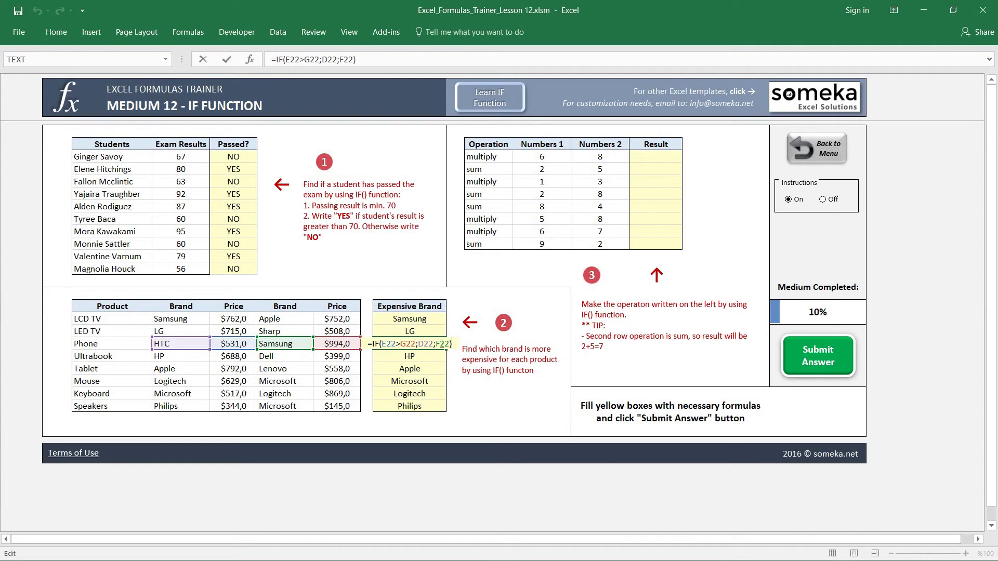
{"action": "key", "text": "Escape"}
{"action": "left_click", "coordinate": [296, 344]}
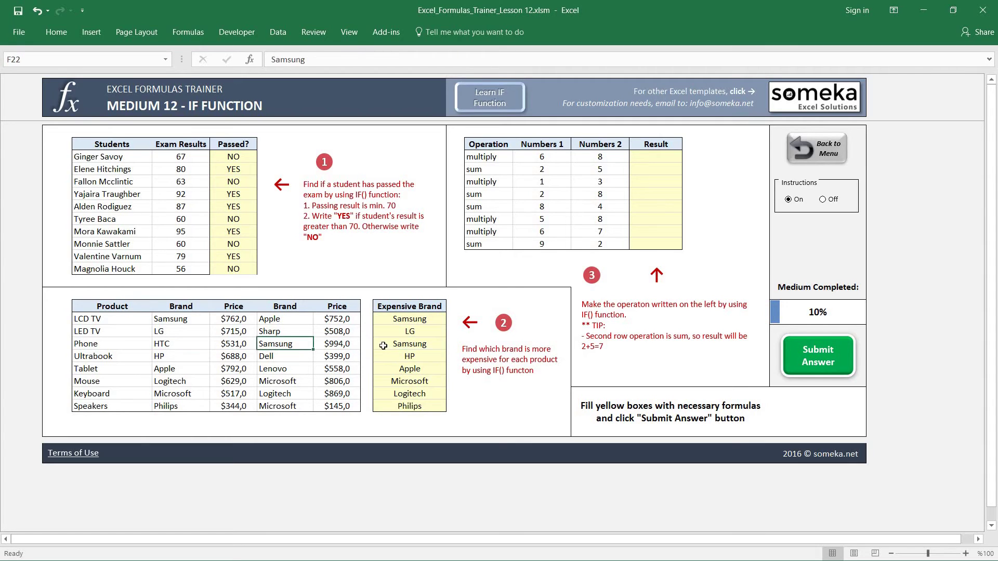
{"action": "left_click_drag", "start_coordinate": [409, 319], "coordinate": [409, 406]}
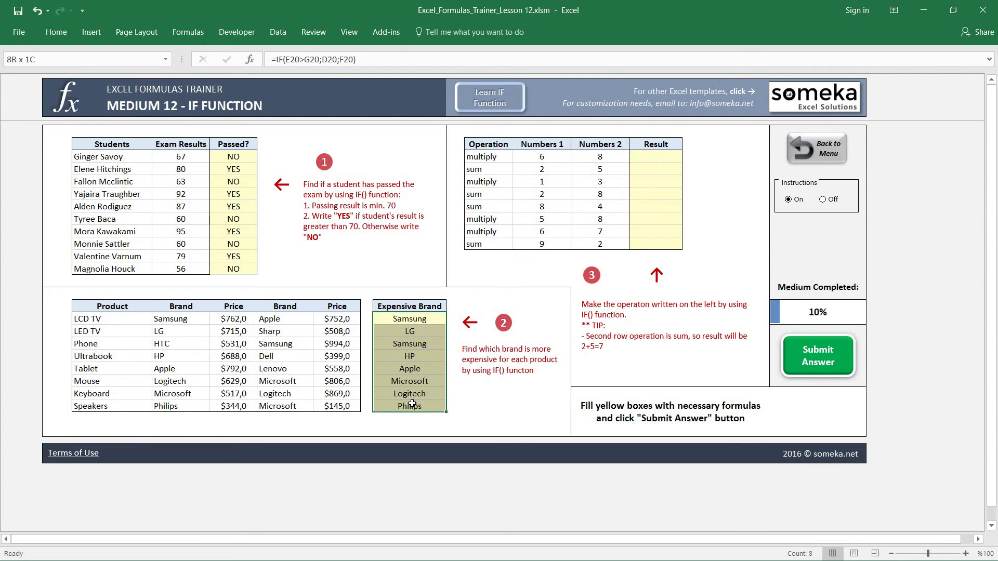
{"action": "left_click", "coordinate": [511, 396]}
{"action": "left_click", "coordinate": [500, 418]}
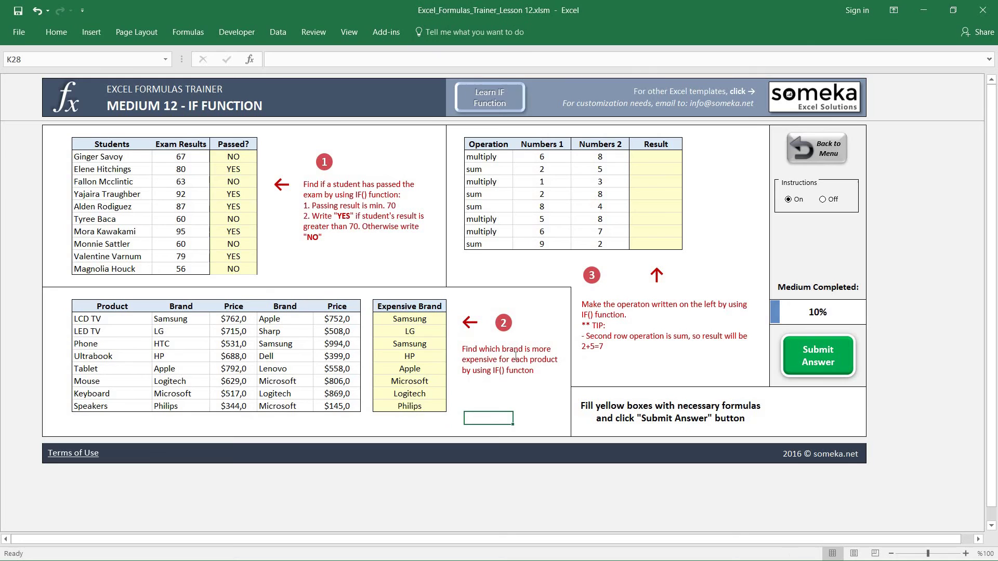
{"action": "left_click", "coordinate": [718, 156]}
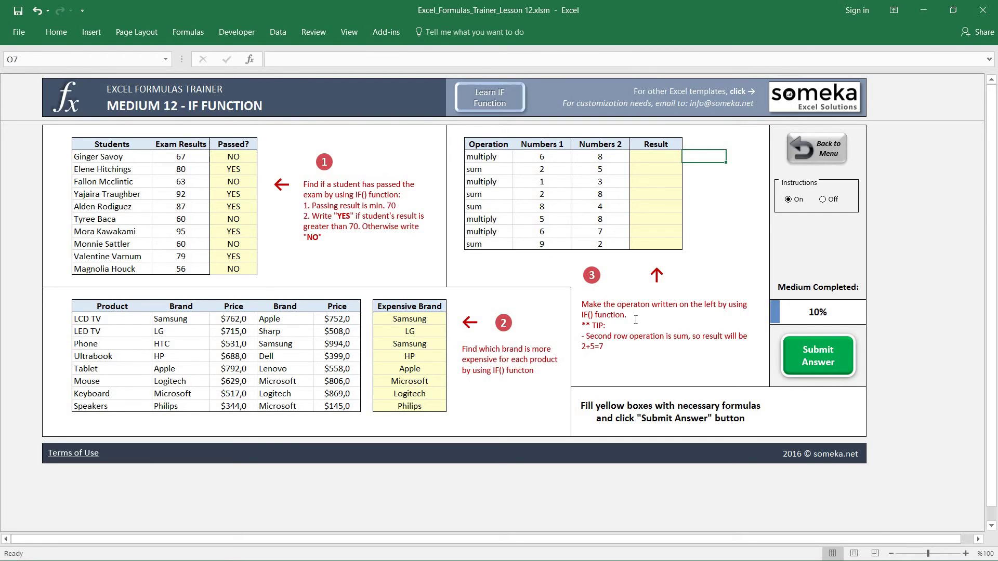
{"action": "left_click", "coordinate": [652, 156]}
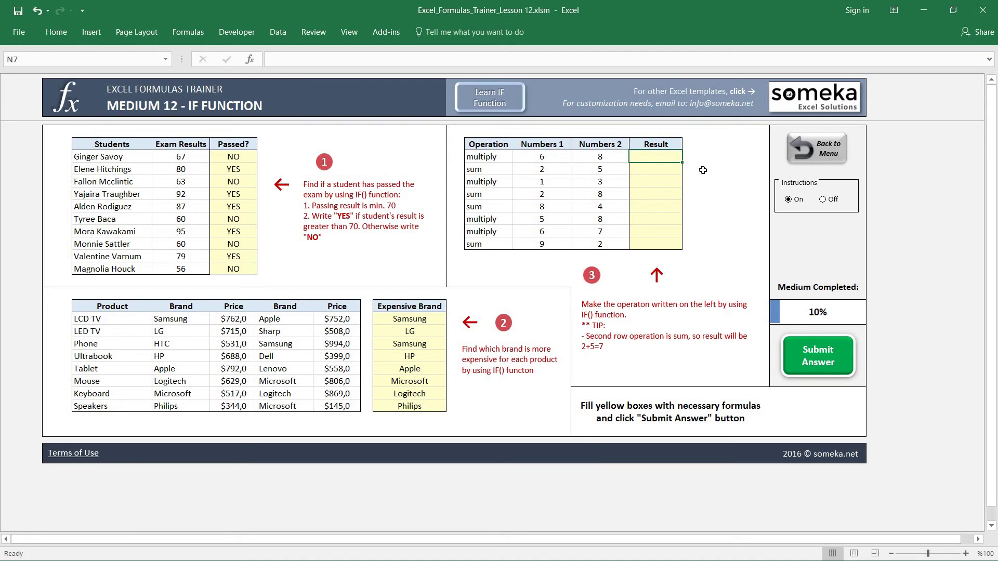
{"action": "left_click_drag", "start_coordinate": [490, 158], "coordinate": [491, 246]}
{"action": "left_click", "coordinate": [500, 156]}
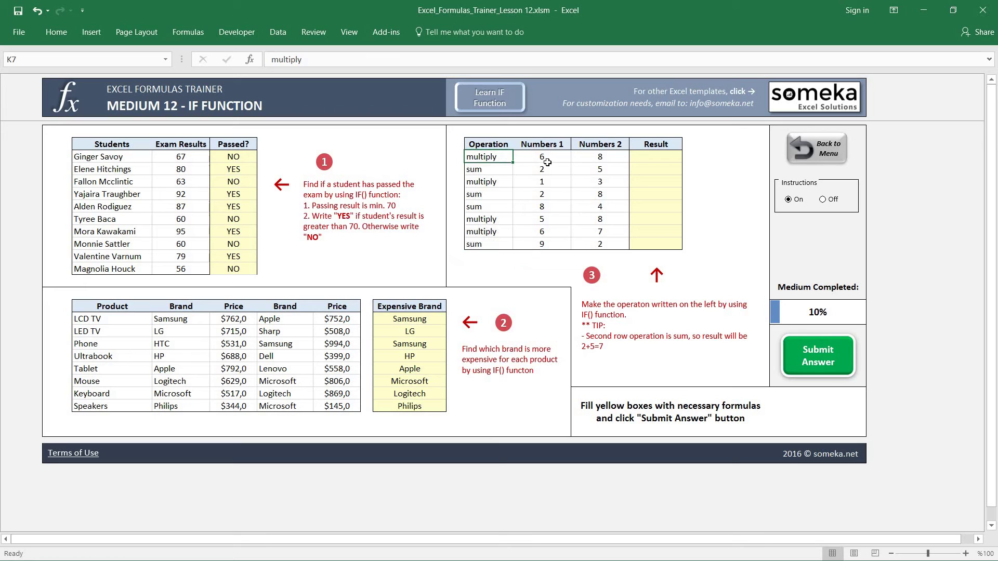
{"action": "left_click", "coordinate": [545, 156]}
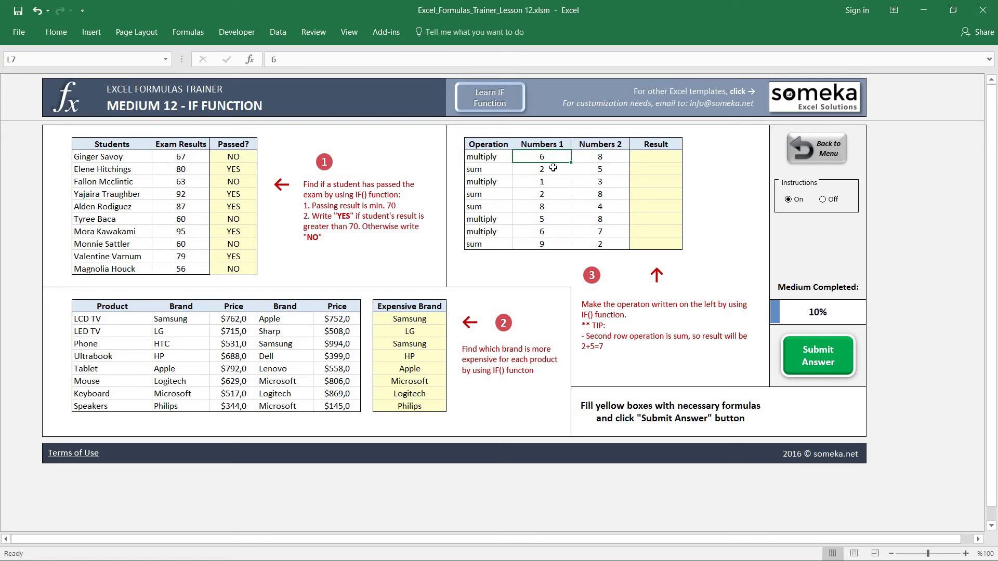
{"action": "left_click", "coordinate": [657, 159]}
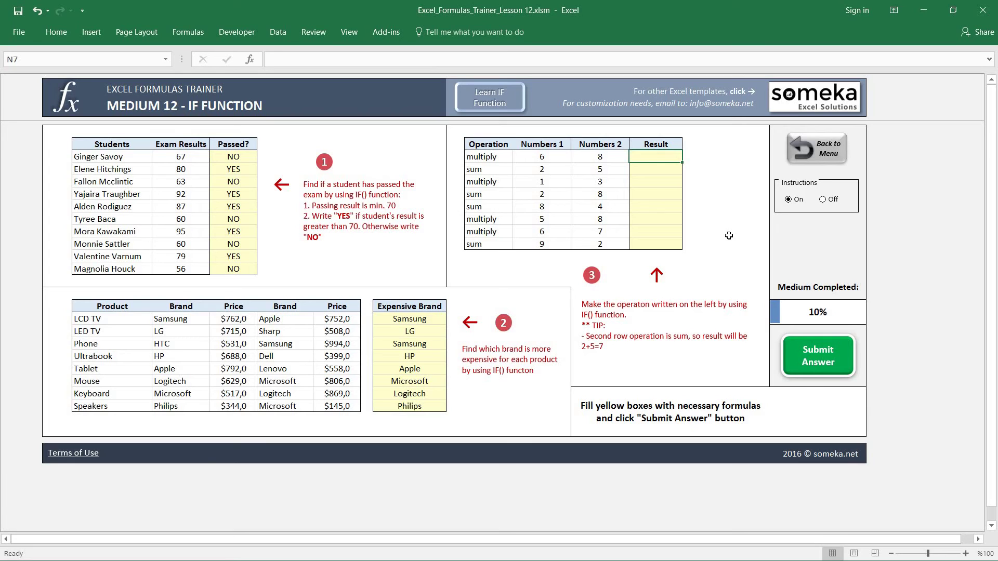
- Enter =IF(K7="multiply";L7*M7;L7+M7) in N7, giving 48
{"action": "type", "text": "="}
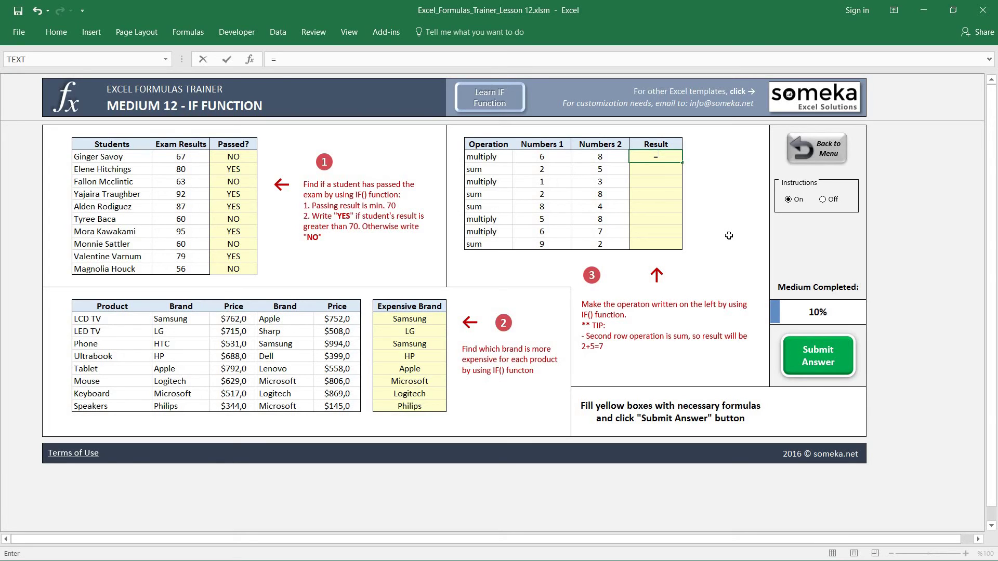
{"action": "type", "text": "IF("}
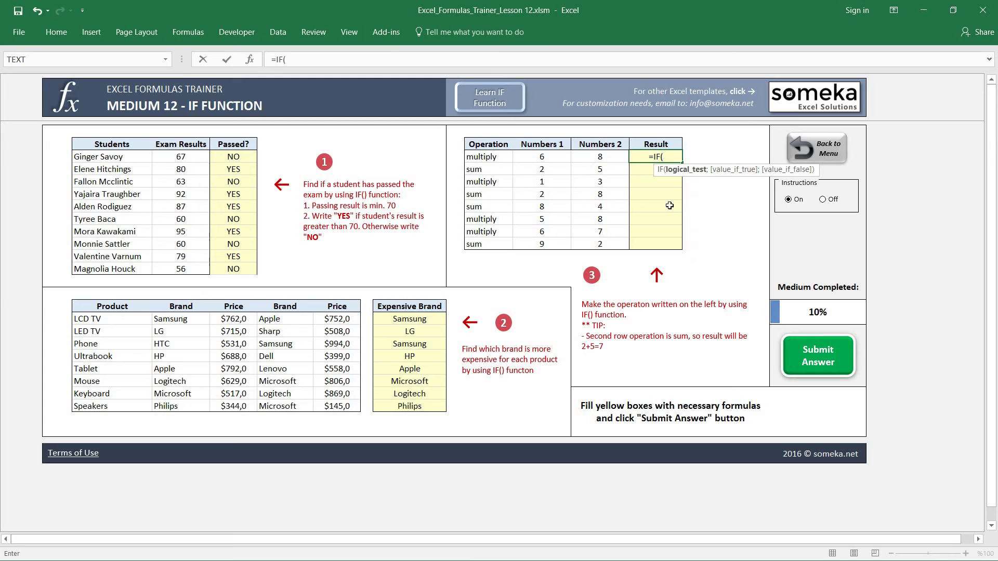
{"action": "left_click", "coordinate": [491, 159]}
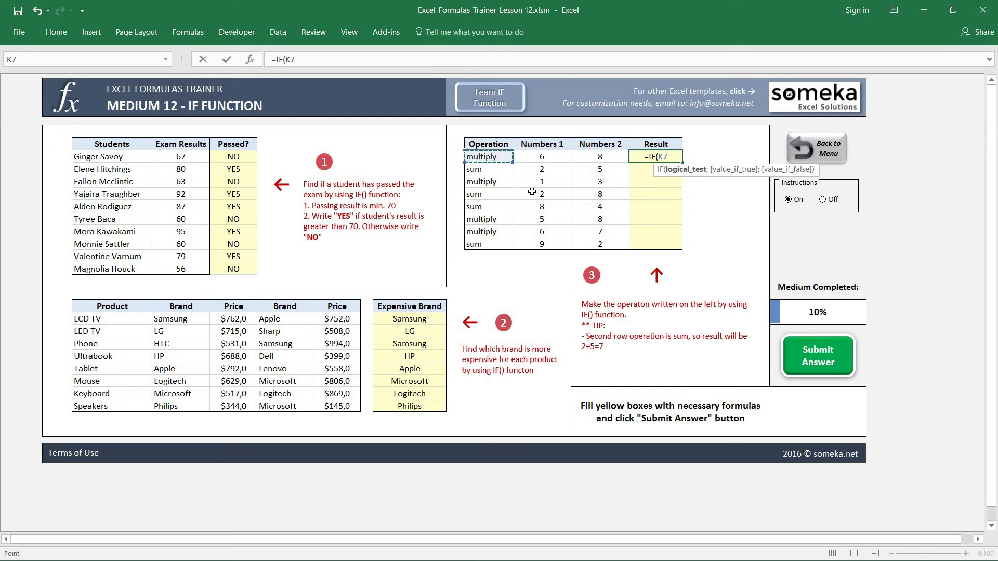
{"action": "type", "text": "=\""}
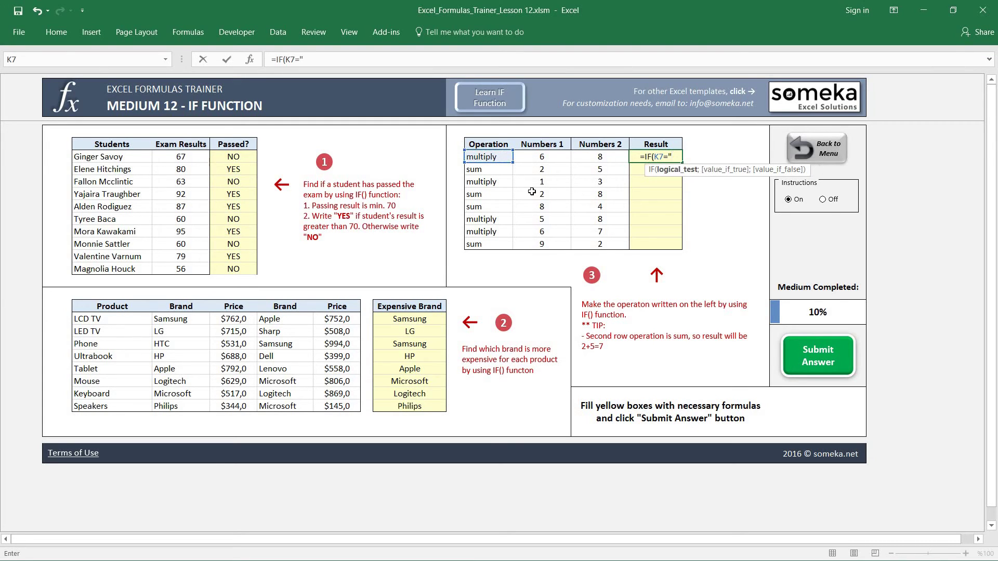
{"action": "type", "text": "multipl"}
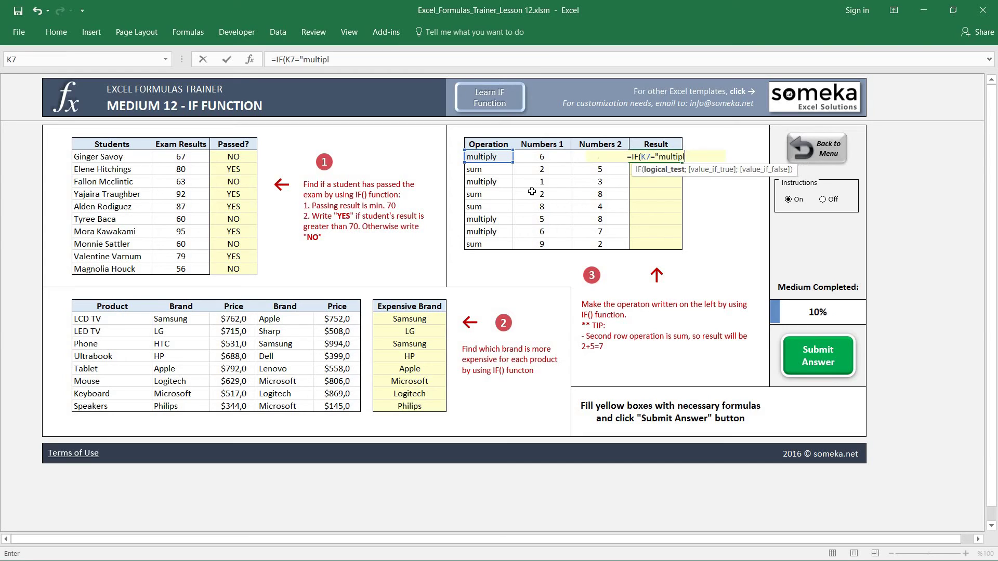
{"action": "type", "text": "y\";"}
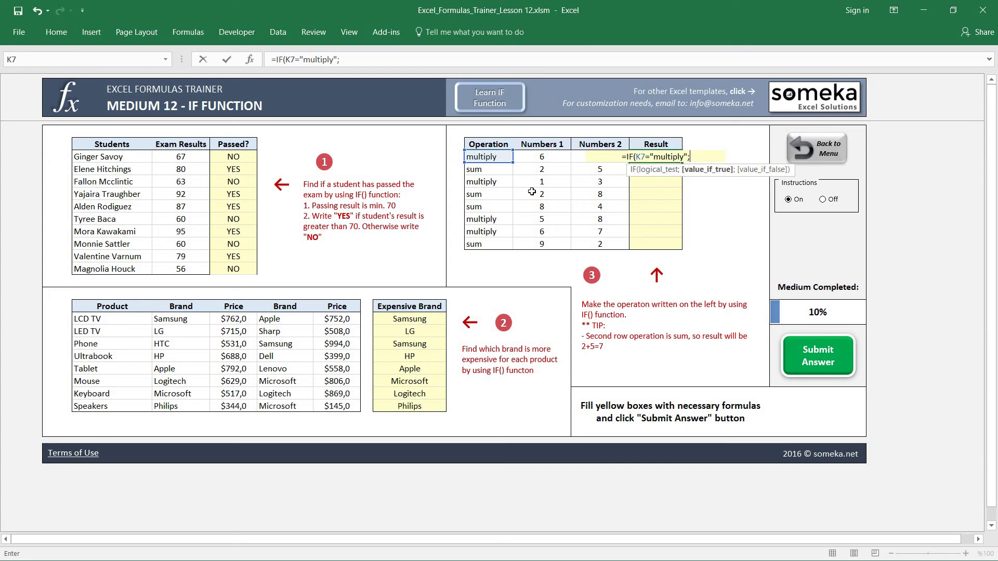
{"action": "left_click", "coordinate": [533, 155]}
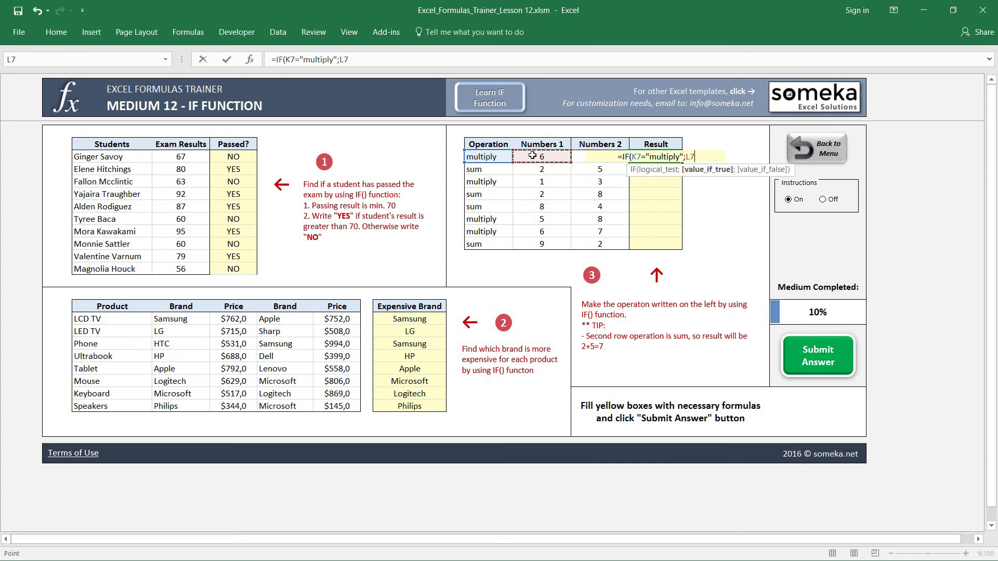
{"action": "type", "text": "*"}
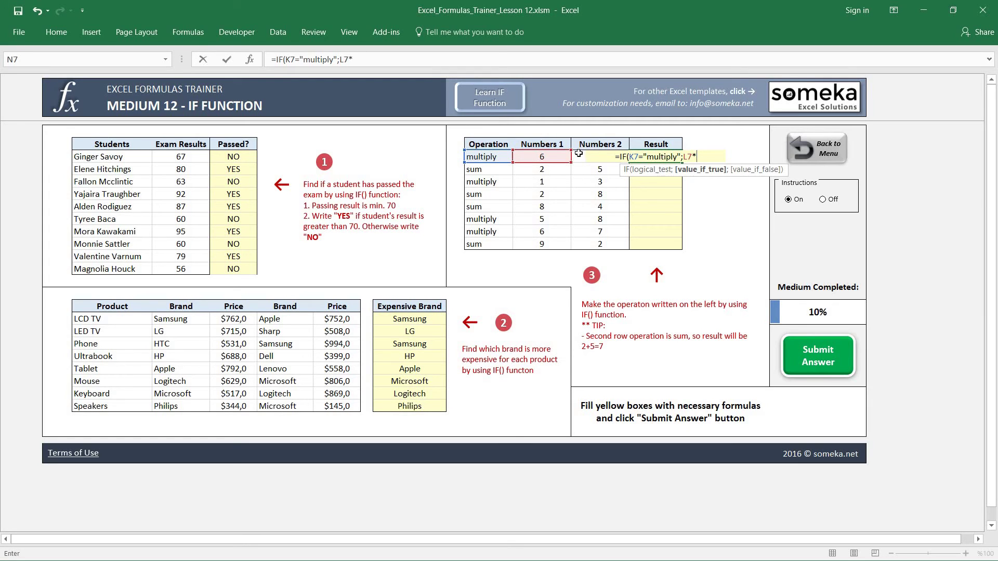
{"action": "left_click", "coordinate": [578, 156]}
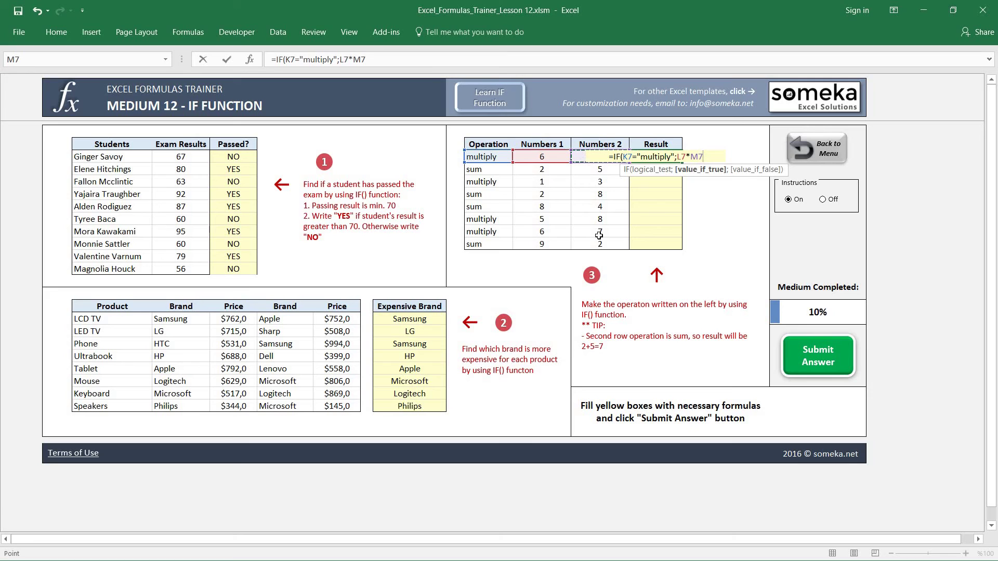
{"action": "type", "text": ";"}
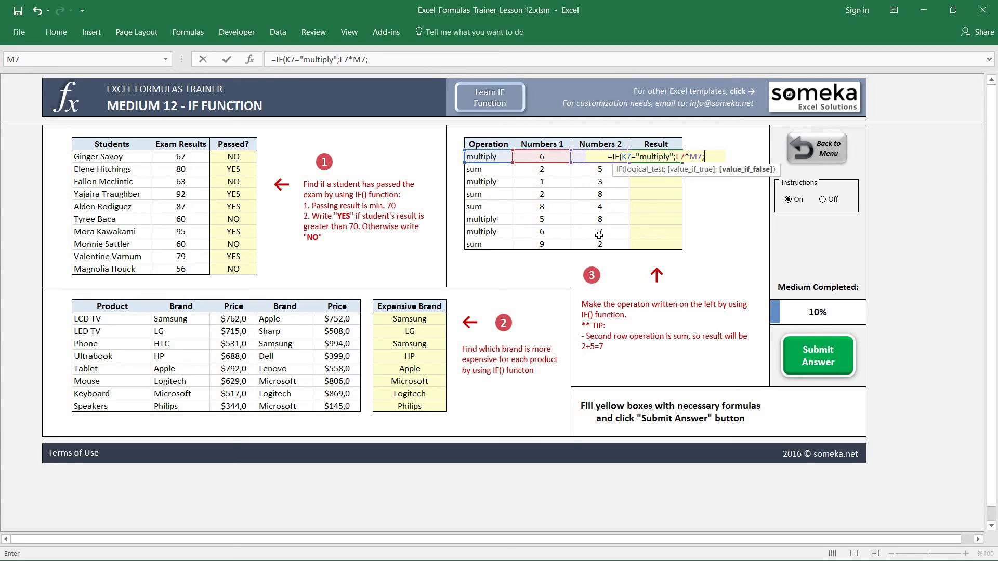
{"action": "left_click", "coordinate": [530, 157]}
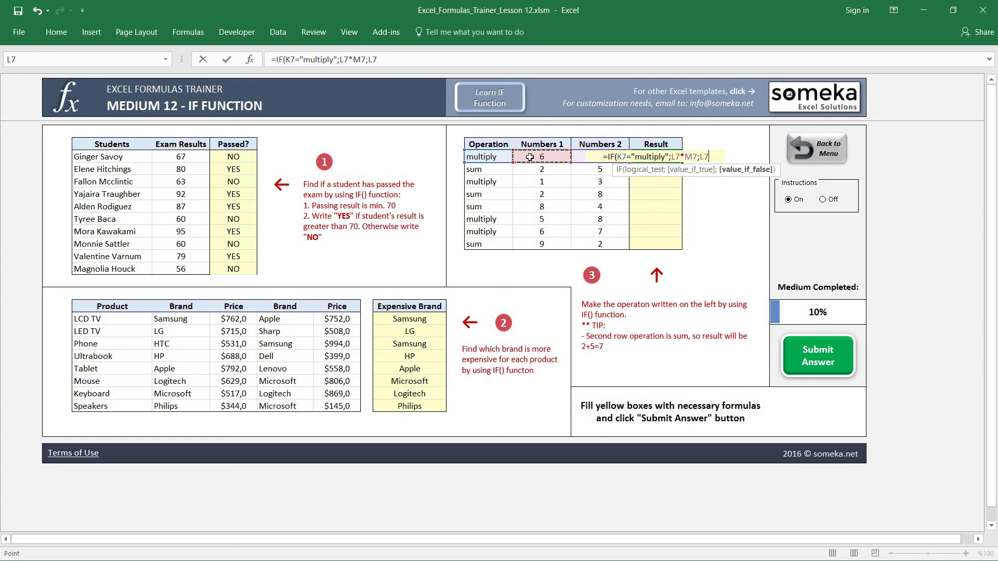
{"action": "type", "text": "+"}
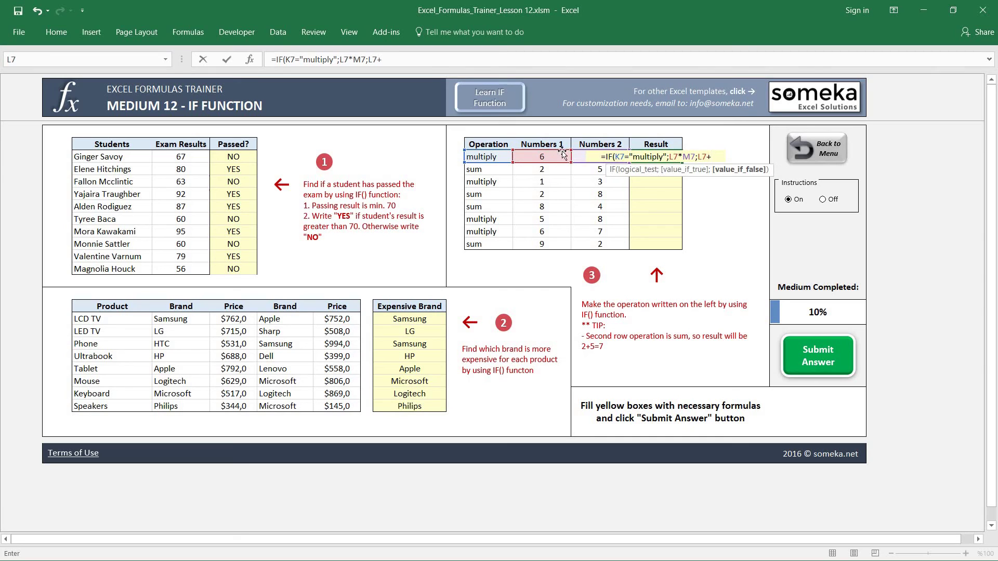
{"action": "left_click", "coordinate": [577, 156]}
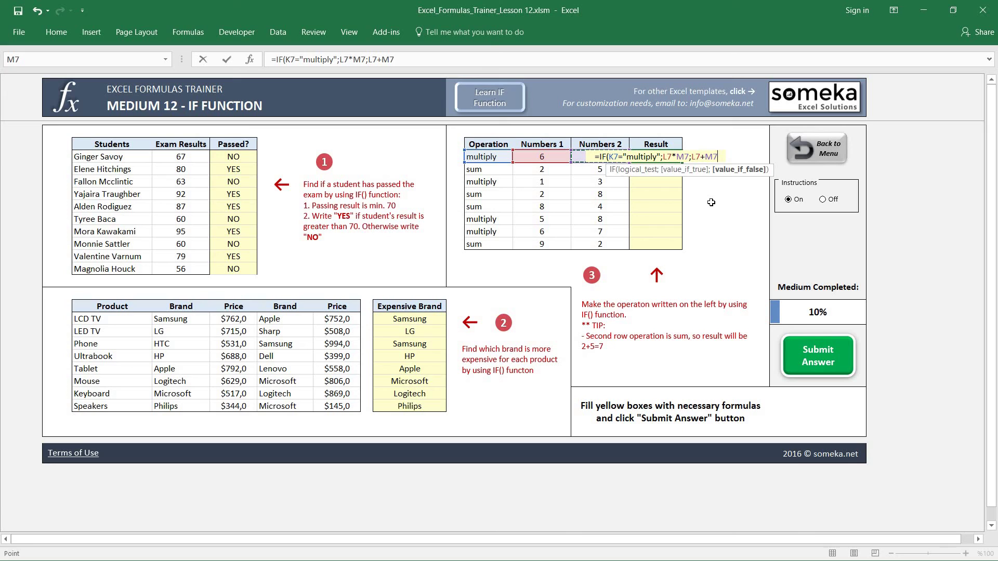
{"action": "type", "text": ")"}
{"action": "key", "text": "ctrl+Return"}
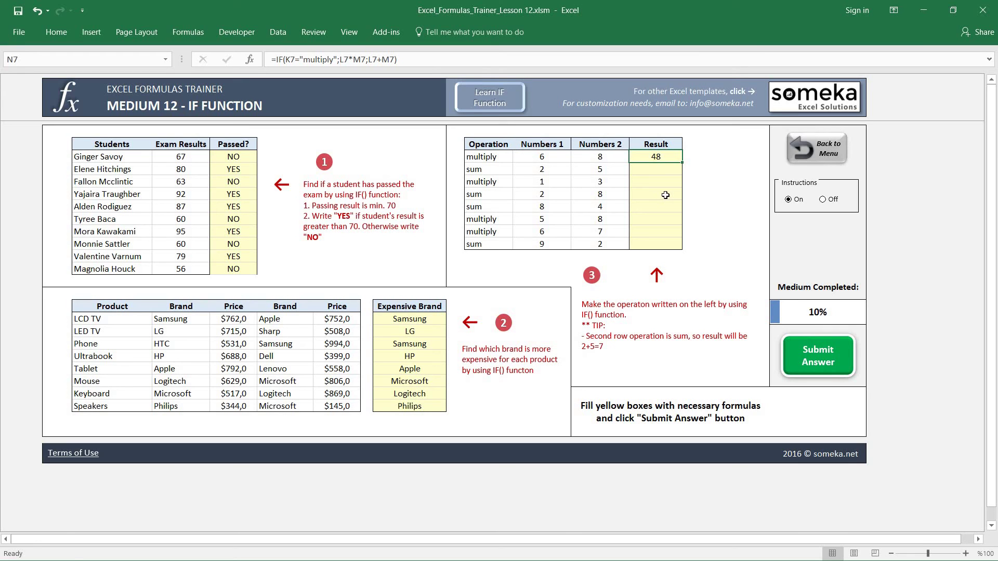
- Paste the N7 formula into N8:N14, giving 7, 3, 10, 12, 40, 42 and 11
{"action": "key", "text": "ctrl+c"}
{"action": "key", "text": "shift+Down"}
{"action": "key", "text": "shift+Down"}
{"action": "key", "text": "shift+Down"}
{"action": "key", "text": "shift+Down"}
{"action": "key", "text": "shift+Down"}
{"action": "key", "text": "shift+Down"}
{"action": "key", "text": "shift+Down"}
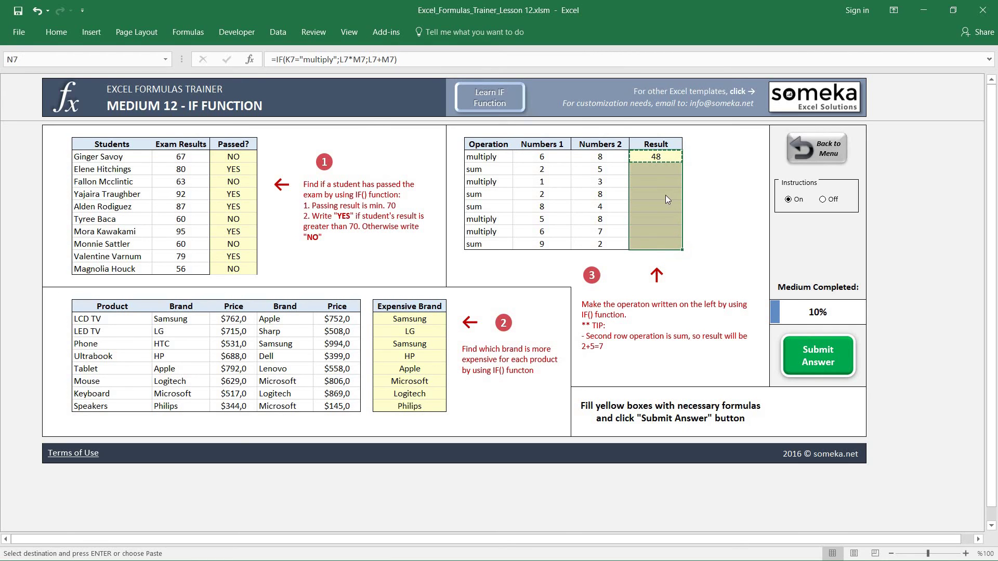
{"action": "key", "text": "ctrl+alt+v"}
{"action": "key", "text": "Return"}
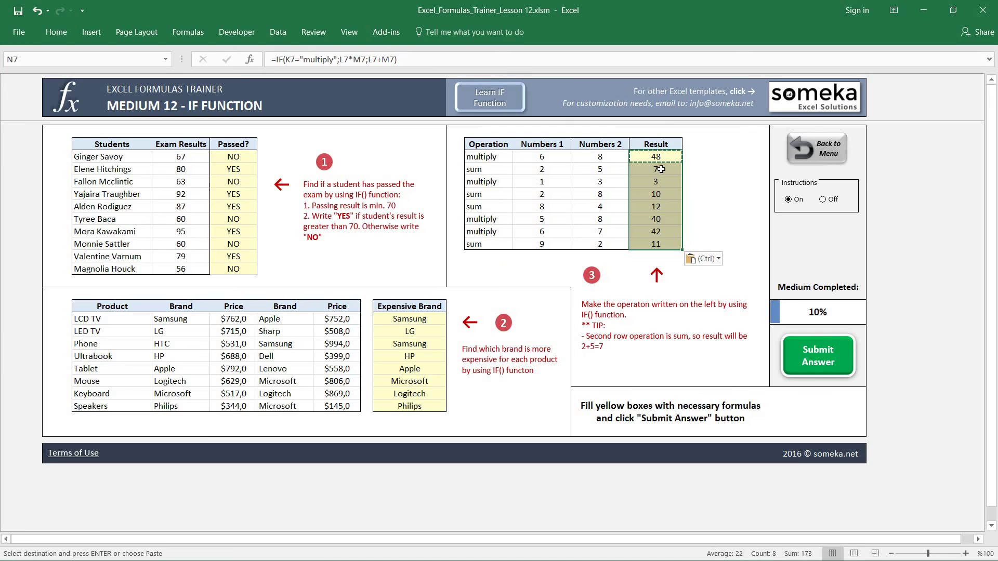
{"action": "key", "text": "Escape"}
{"action": "left_click", "coordinate": [661, 169]}
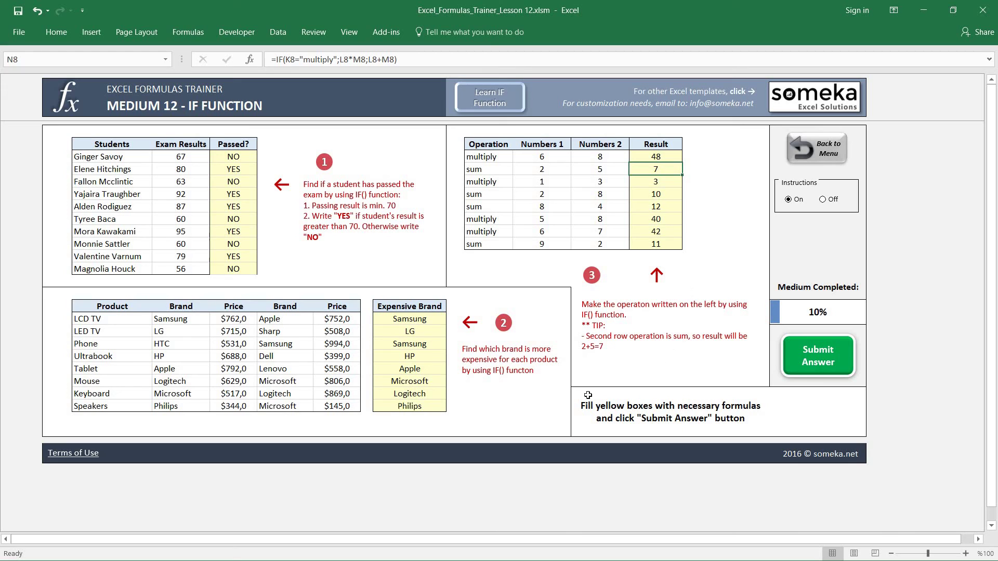
- Submit the IF answer, reaching 20% Medium completion, and return to the Dashboard
{"action": "left_click", "coordinate": [825, 356]}
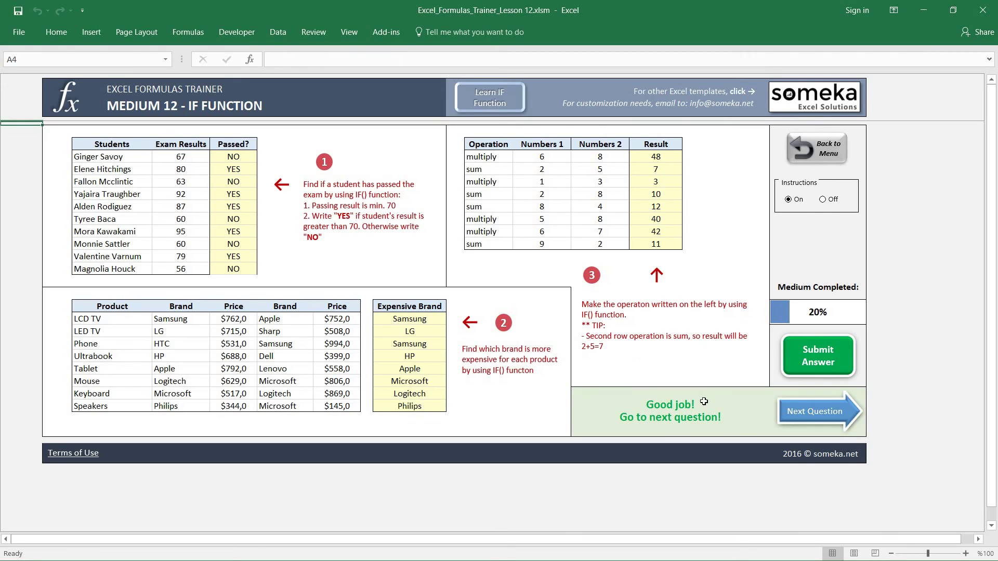
{"action": "left_click", "coordinate": [837, 153]}
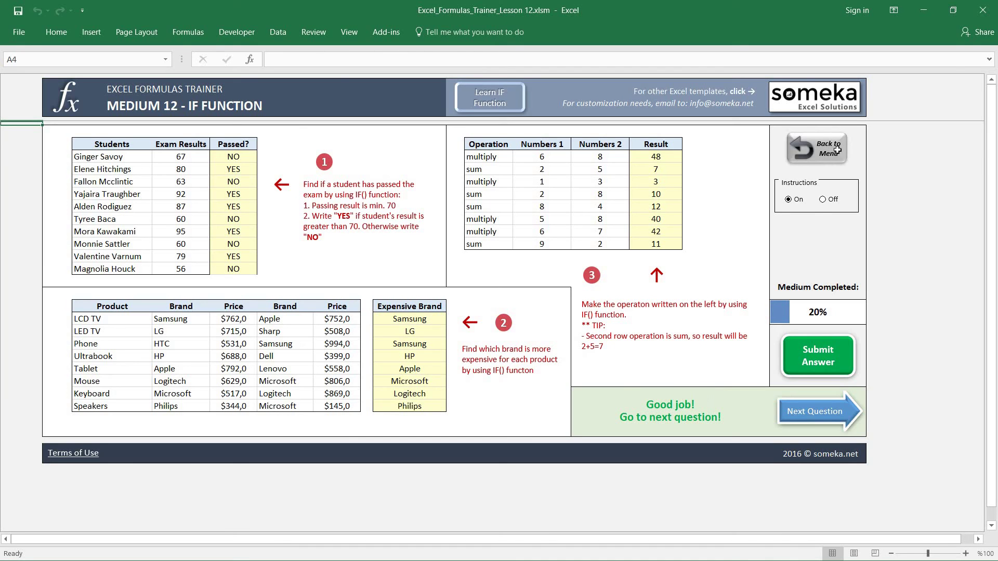